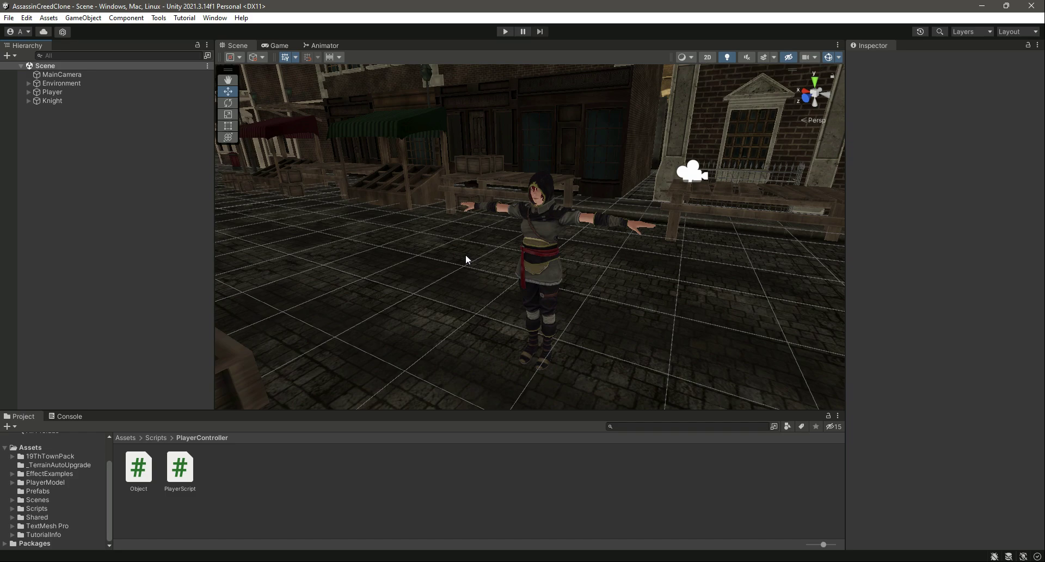
# - Open Assets > PlayerModel to list its subfolders and the Erika Archer, Knight1 and Knight2 models
pyautogui.click(48, 482)
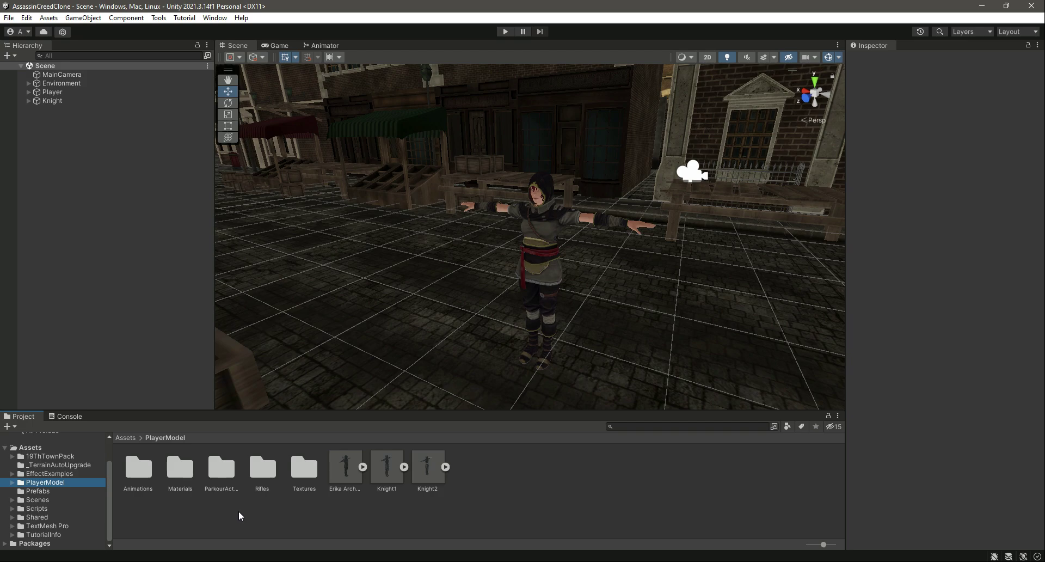
pyautogui.doubleClick(142, 472)
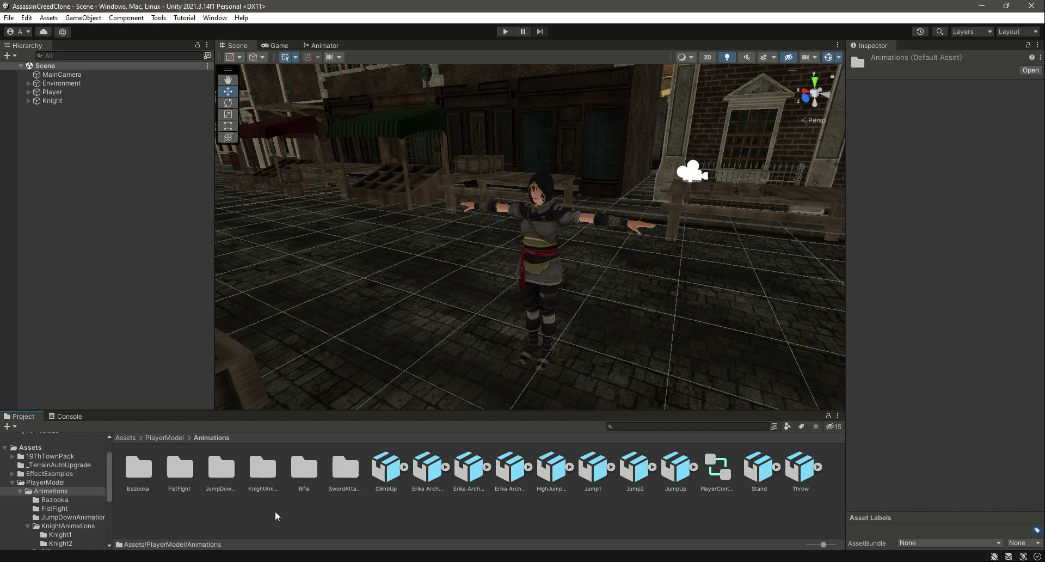
pyautogui.doubleClick(344, 471)
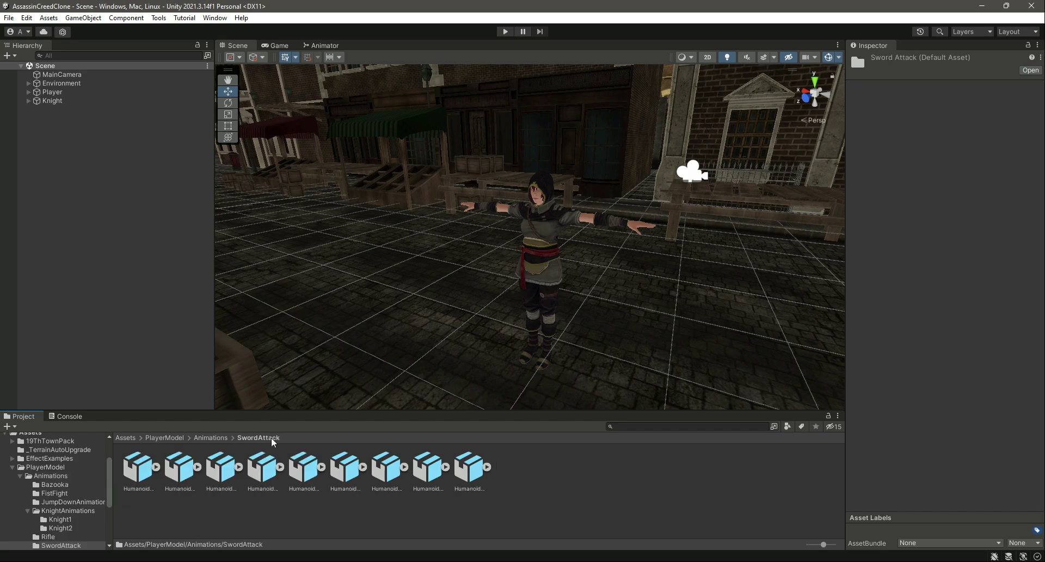
pyautogui.click(139, 469)
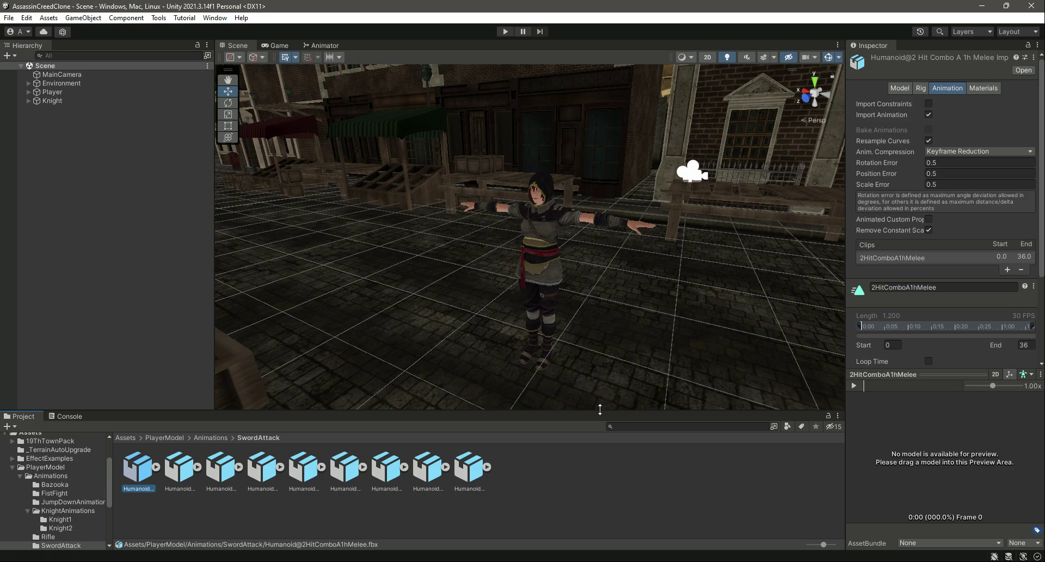
pyautogui.press('Right')
pyautogui.press('Right')
pyautogui.press('Right')
pyautogui.press('Right')
pyautogui.press('Right')
pyautogui.press('Right')
pyautogui.press('Right')
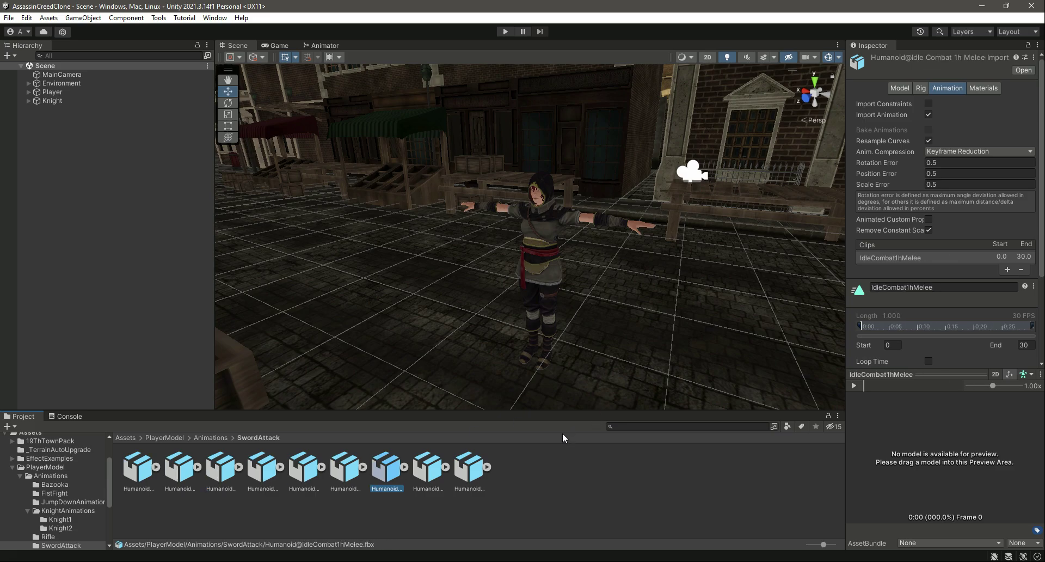
pyautogui.press('Home')
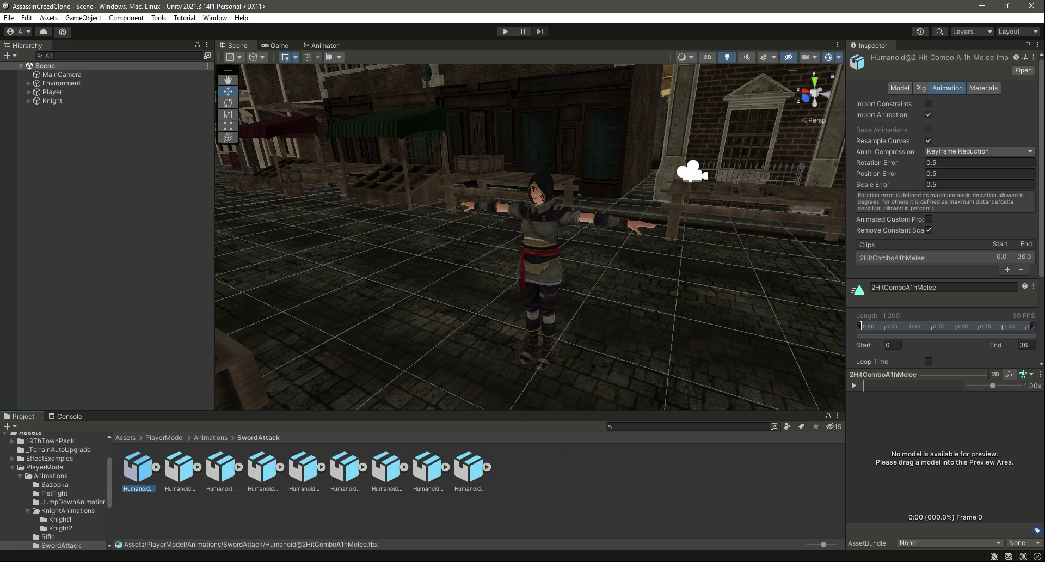
pyautogui.press('BackSpace')
pyautogui.press('BackSpace')
pyautogui.click(37, 482)
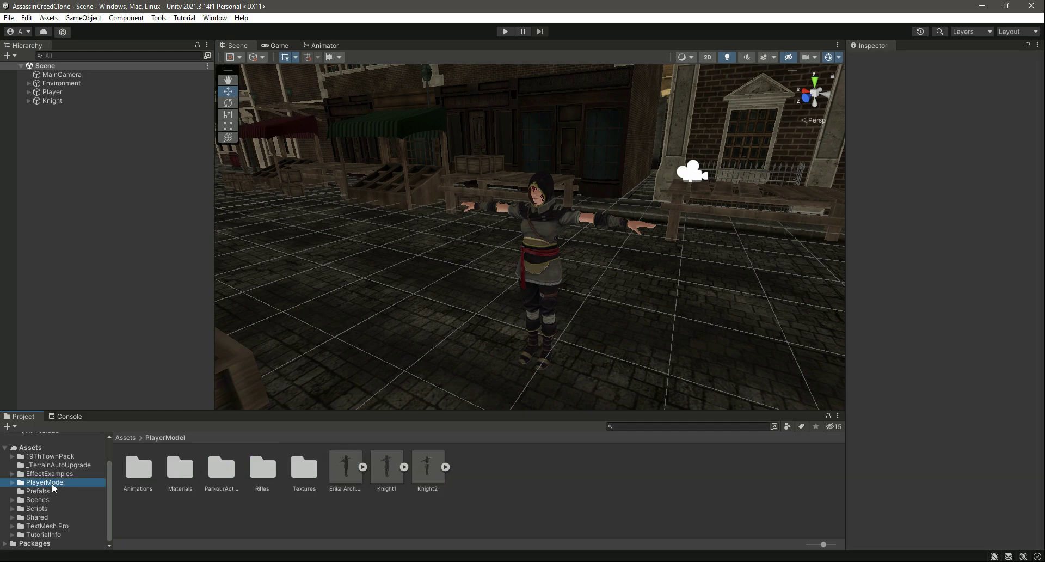
# - Browse Rifles > Heavy Cavalry Sword and inspect the sword model's rig settings and rotated preview
pyautogui.doubleClick(263, 469)
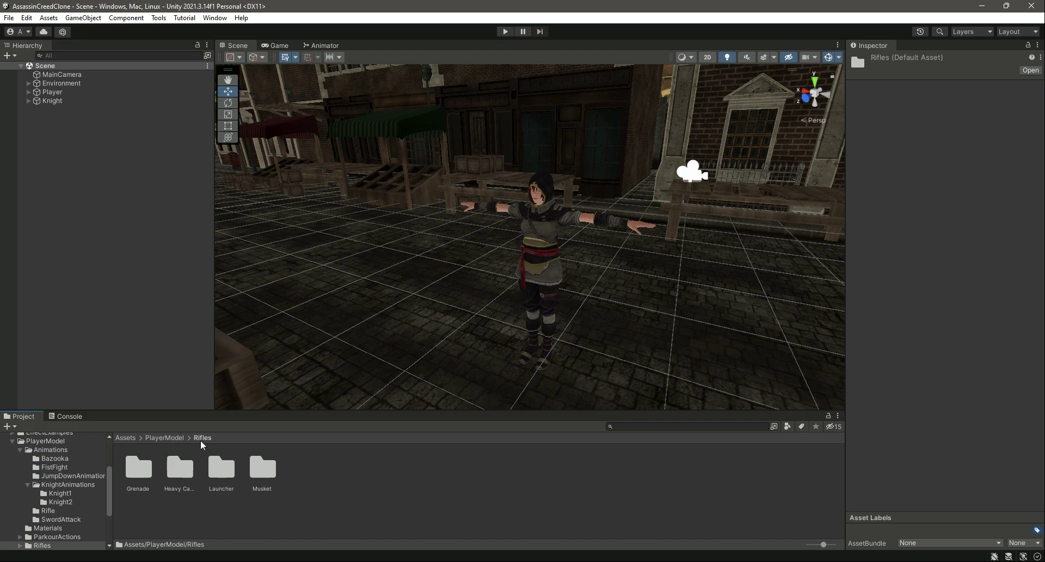
pyautogui.doubleClick(182, 469)
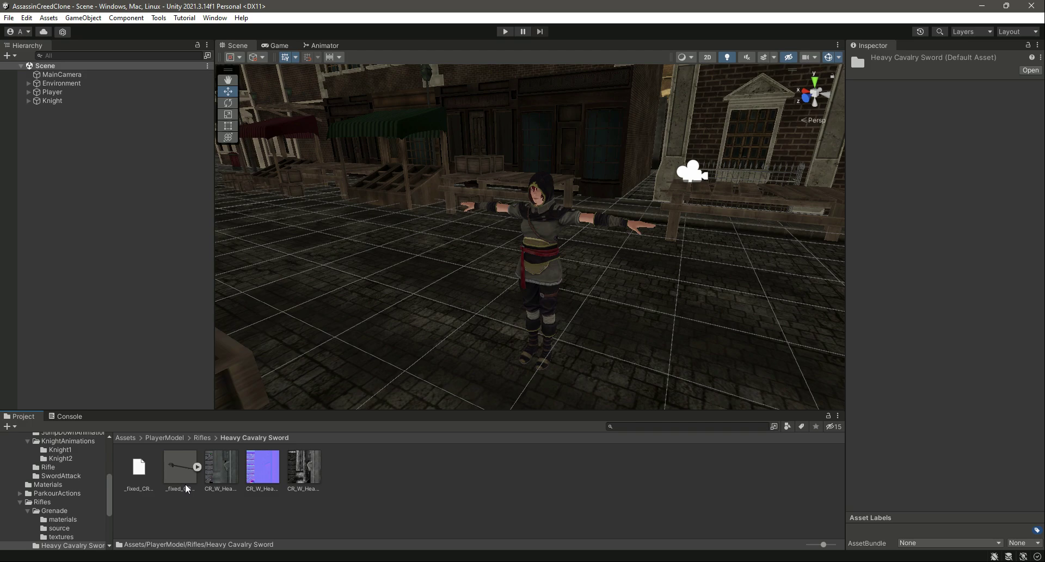
pyautogui.click(182, 469)
pyautogui.click(925, 88)
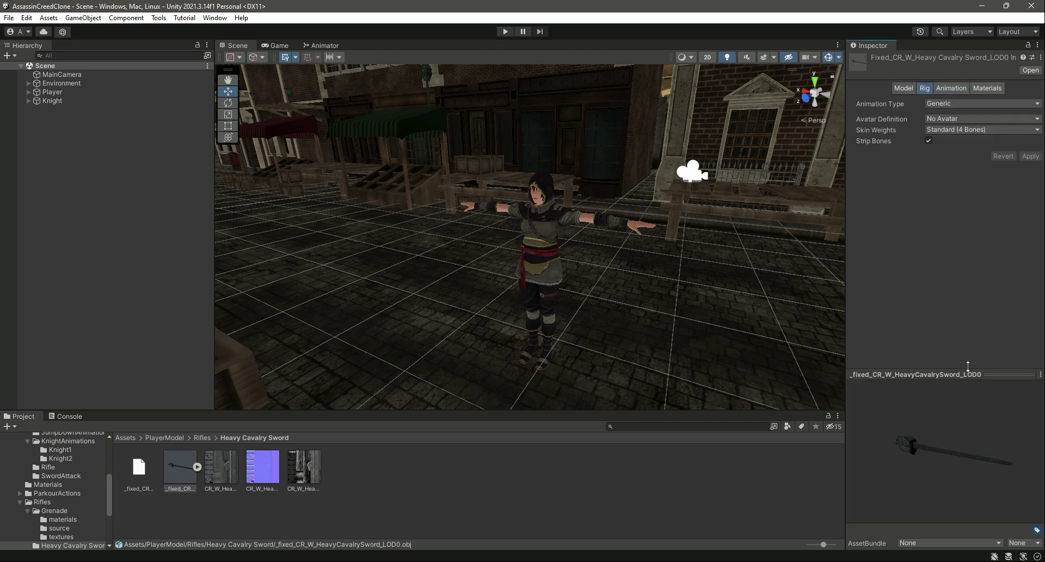
pyautogui.moveTo(976, 373); pyautogui.dragTo(974, 274)
pyautogui.moveTo(951, 399); pyautogui.dragTo(702, 468)
pyautogui.click(699, 479)
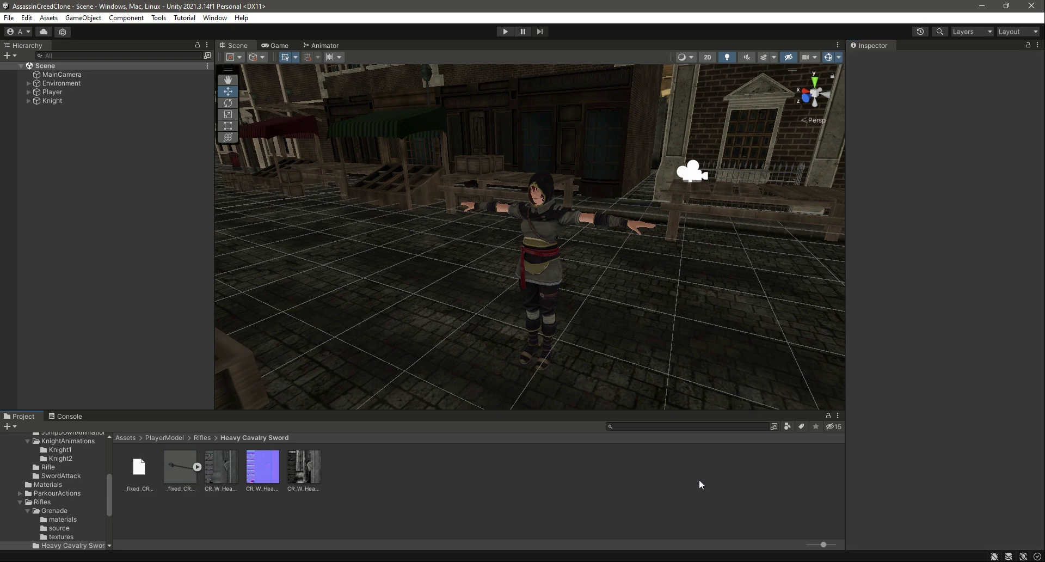
# - Navigate PlayerModel > Animations into the SwordAttack folder listing nine Humanoid clips
pyautogui.scroll(10, 110, 492)
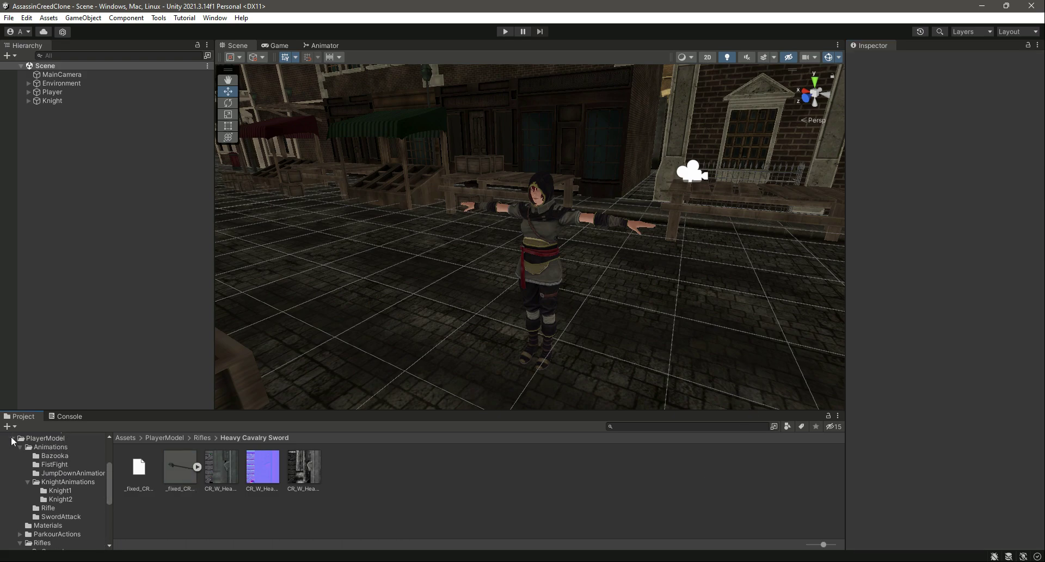
pyautogui.click(13, 443)
pyautogui.click(43, 482)
pyautogui.doubleClick(138, 467)
pyautogui.click(341, 467)
pyautogui.doubleClick(341, 467)
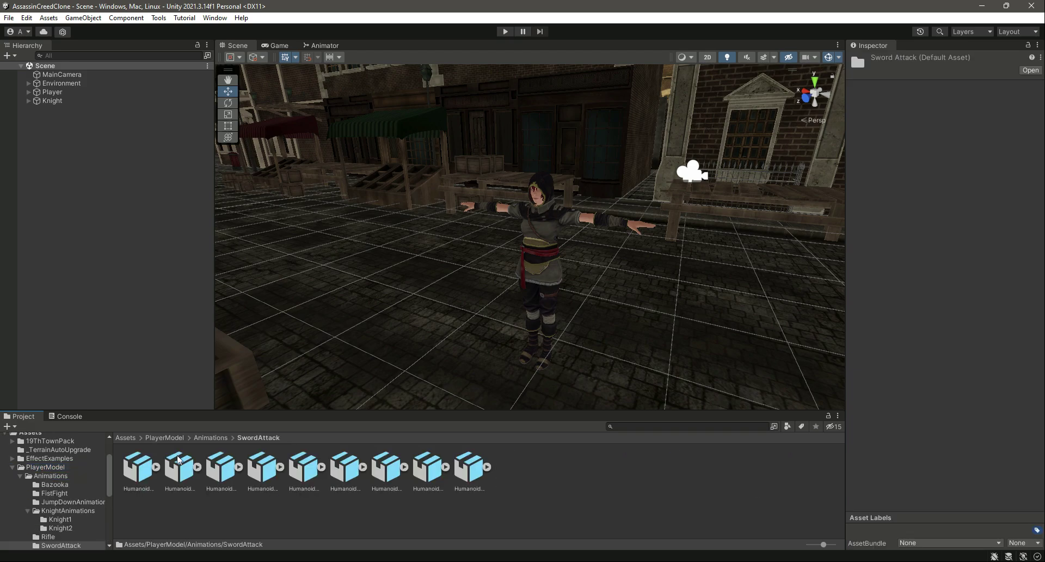
# - Set the 2HitComboA1hMelee clip's rig Animation Type to Humanoid and apply it
pyautogui.click(148, 471)
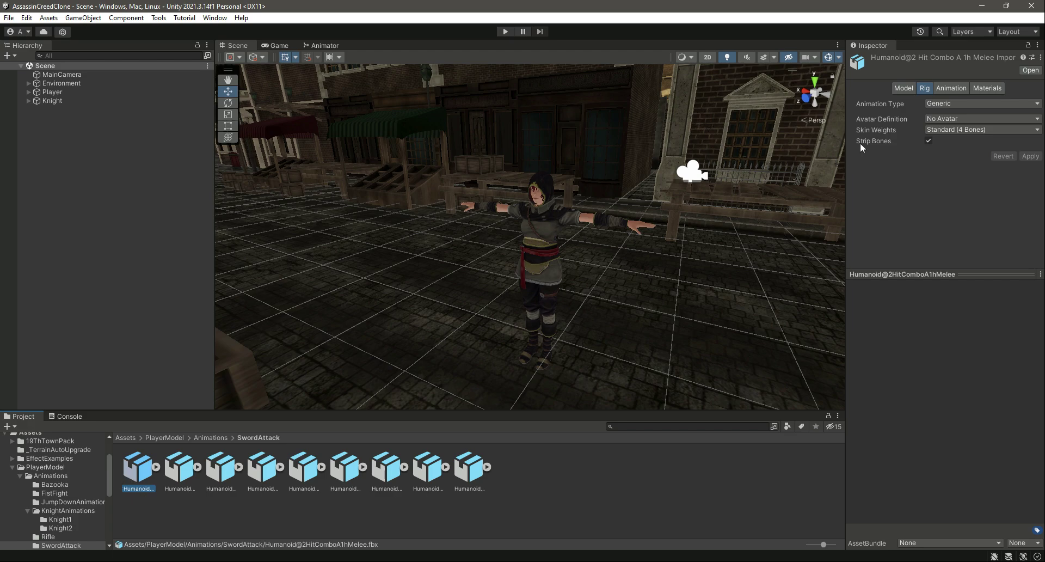
pyautogui.click(942, 103)
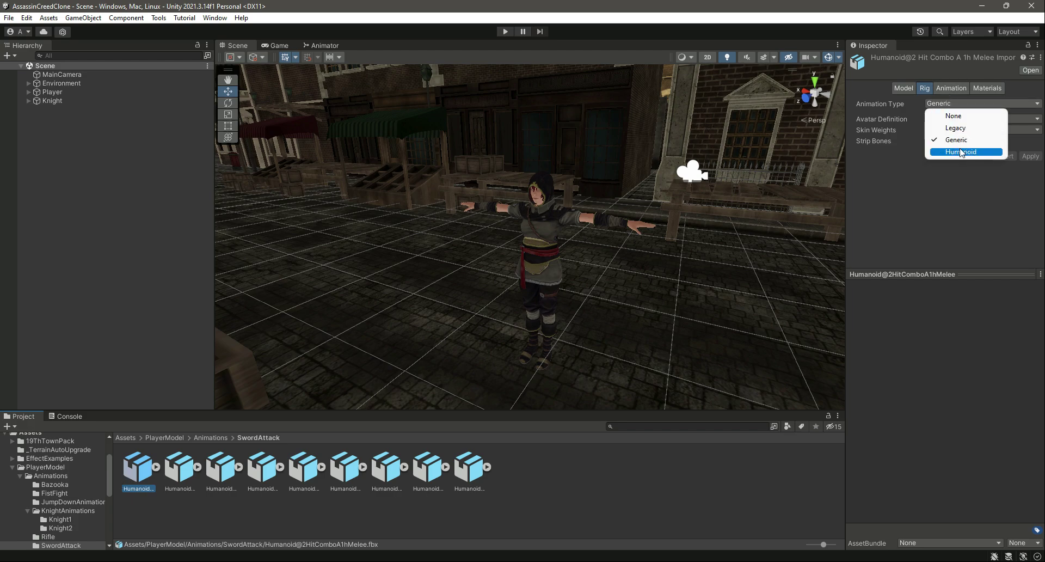
pyautogui.click(961, 153)
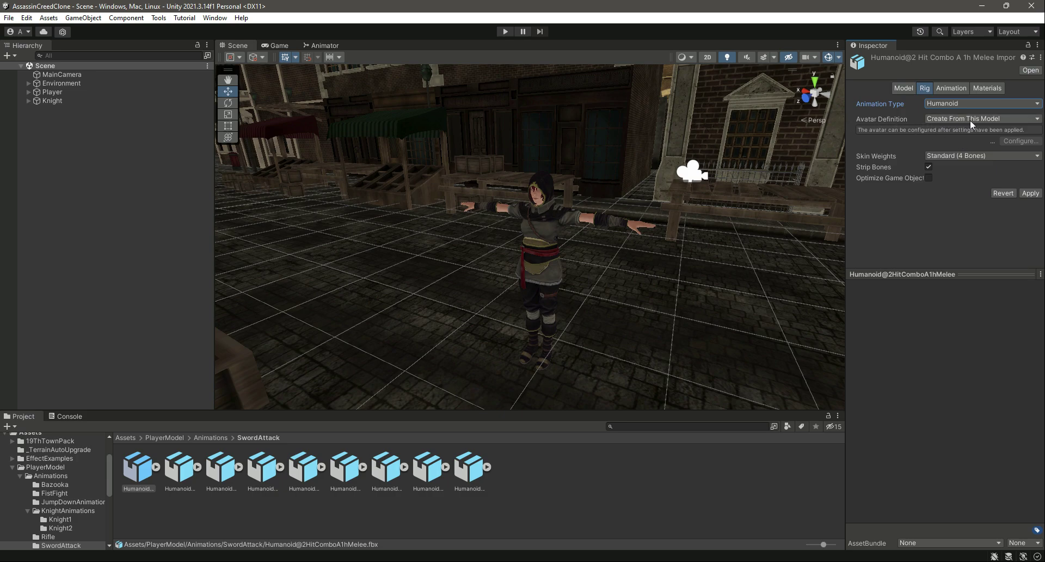
pyautogui.click(1029, 193)
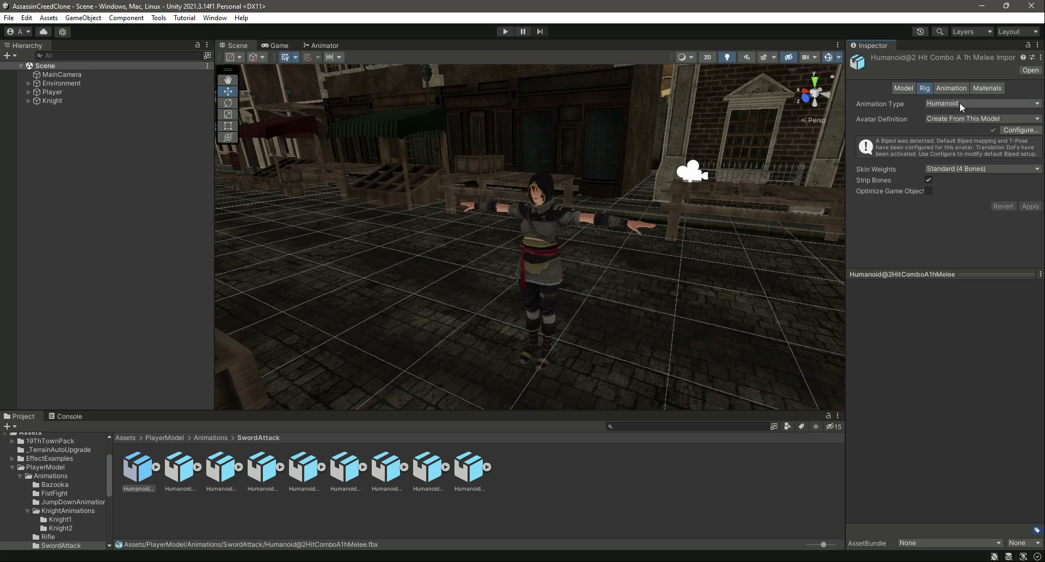
pyautogui.click(952, 88)
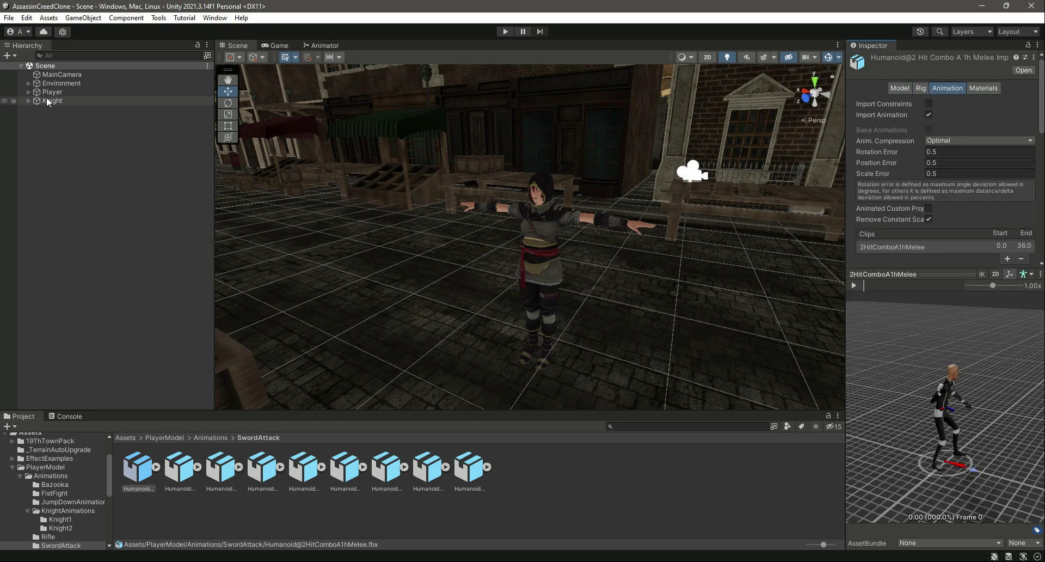
# - Play 2HitComboA1hMelee on the Player character from a low side view, then select 3HitComboAForward1hMelee
pyautogui.moveTo(66, 94); pyautogui.dragTo(956, 418)
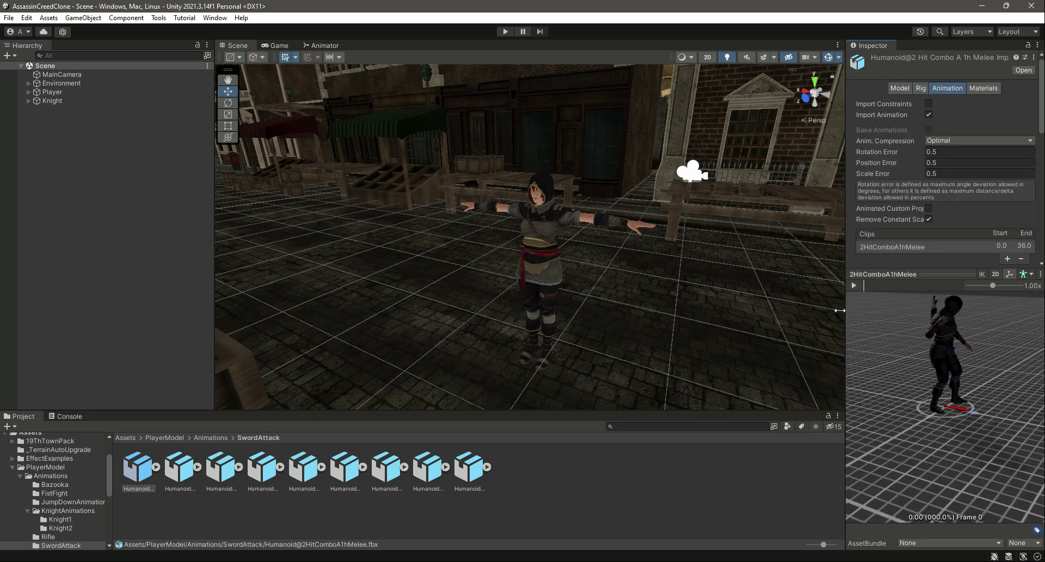
pyautogui.click(853, 286)
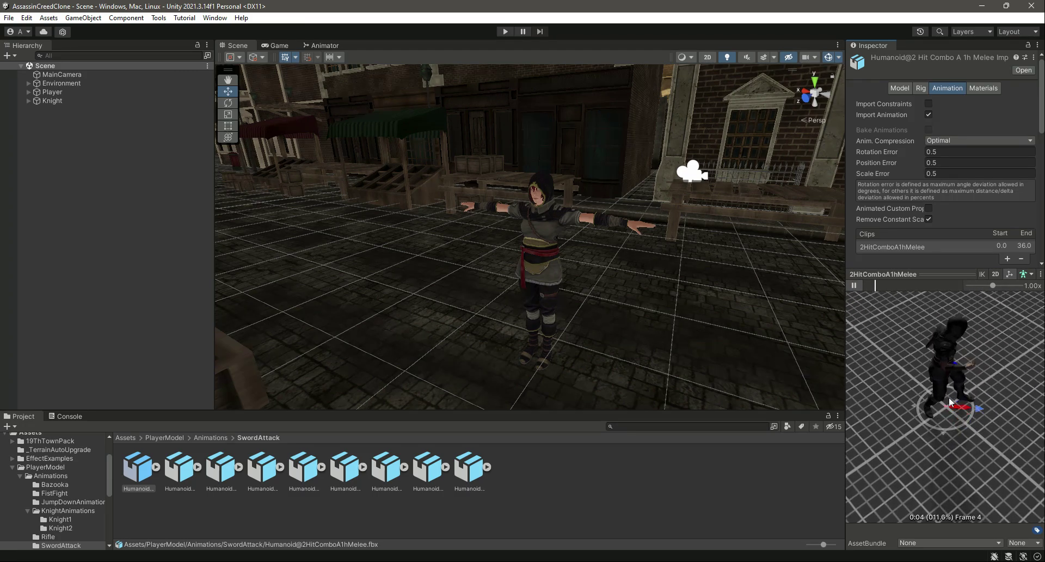
pyautogui.moveTo(907, 347); pyautogui.dragTo(984, 356)
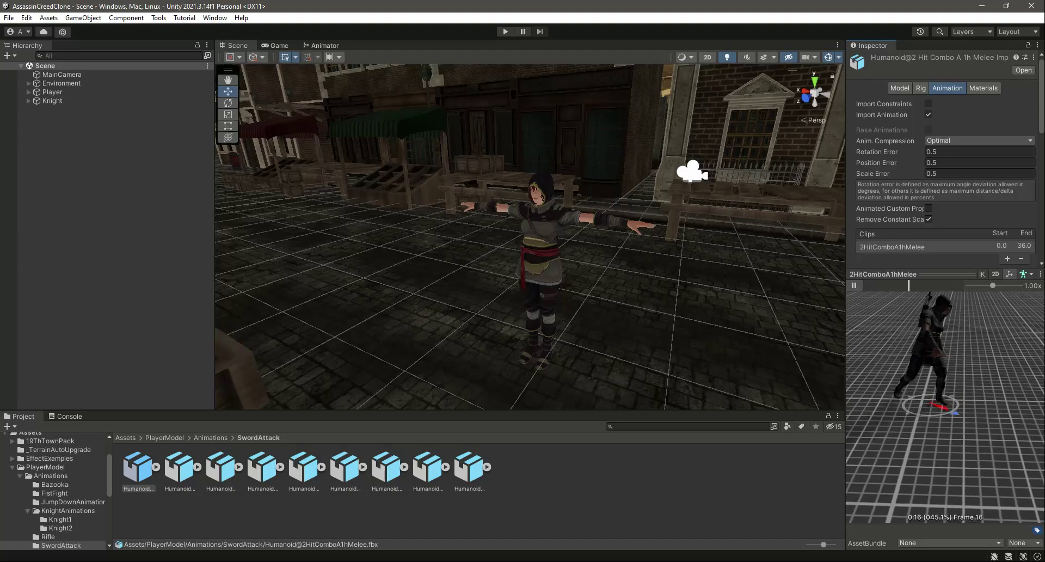
pyautogui.click(610, 507)
pyautogui.click(179, 474)
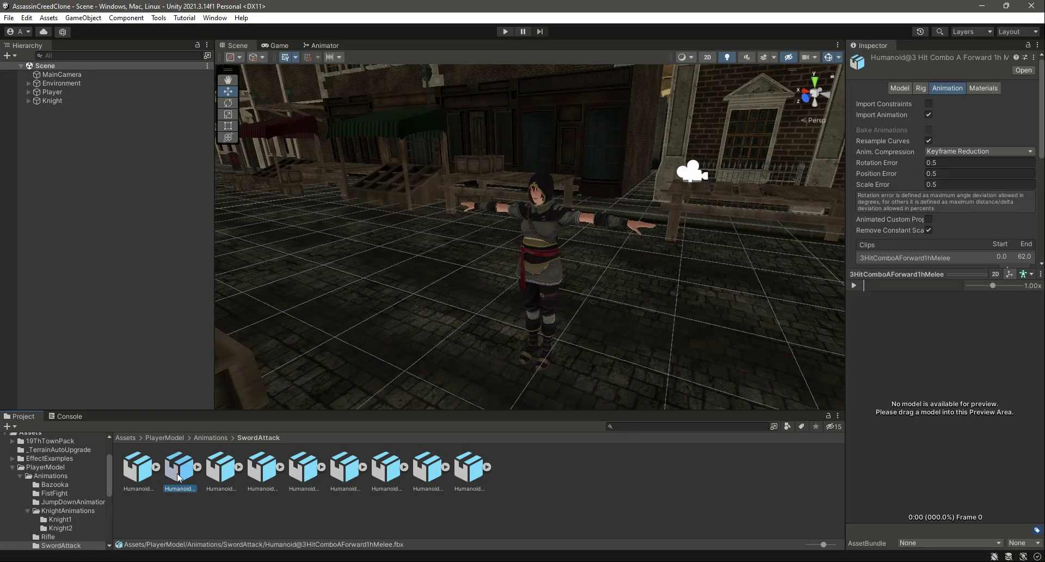
# - Set the remaining eight SwordAttack clips' rig to Humanoid and apply
pyautogui.keyDown('shift'); pyautogui.click(461, 475); pyautogui.keyUp('shift')
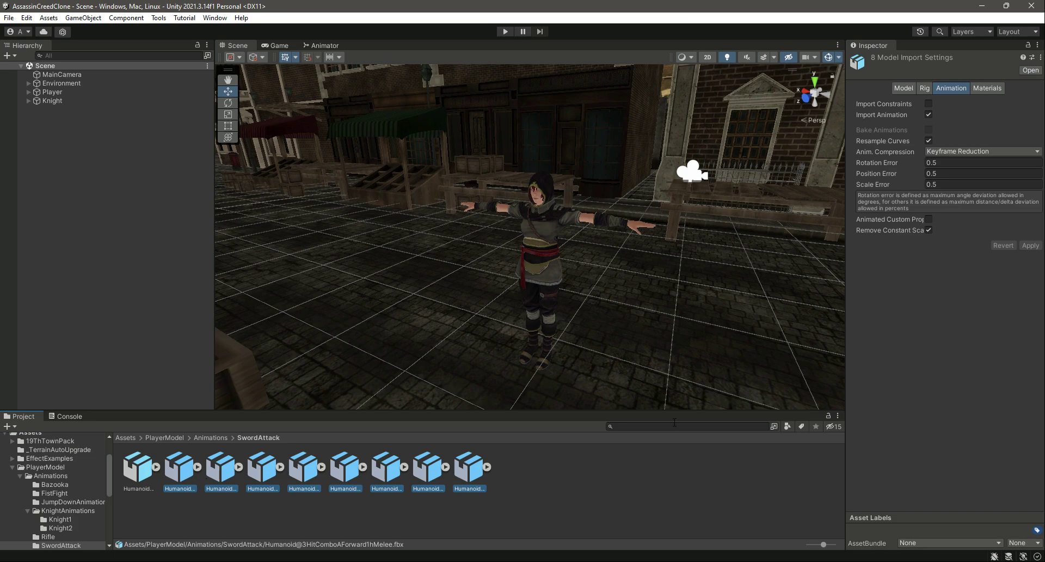
pyautogui.click(925, 88)
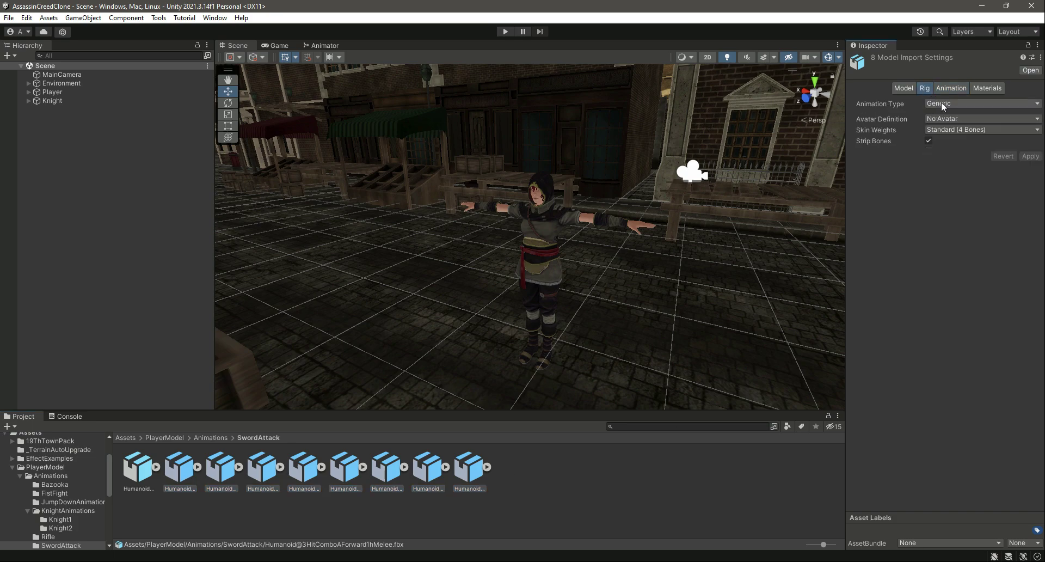
pyautogui.click(942, 103)
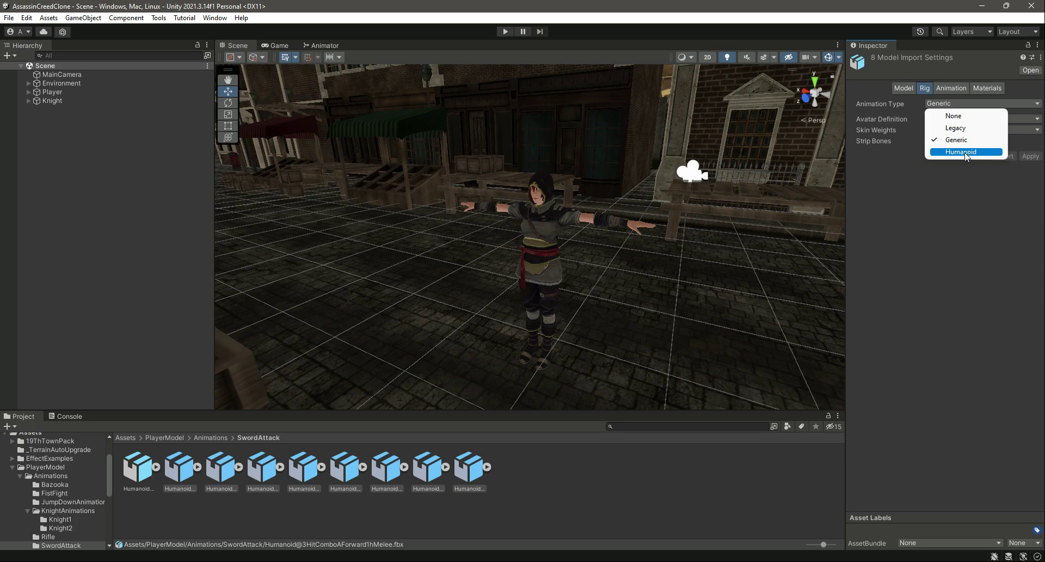
pyautogui.click(964, 153)
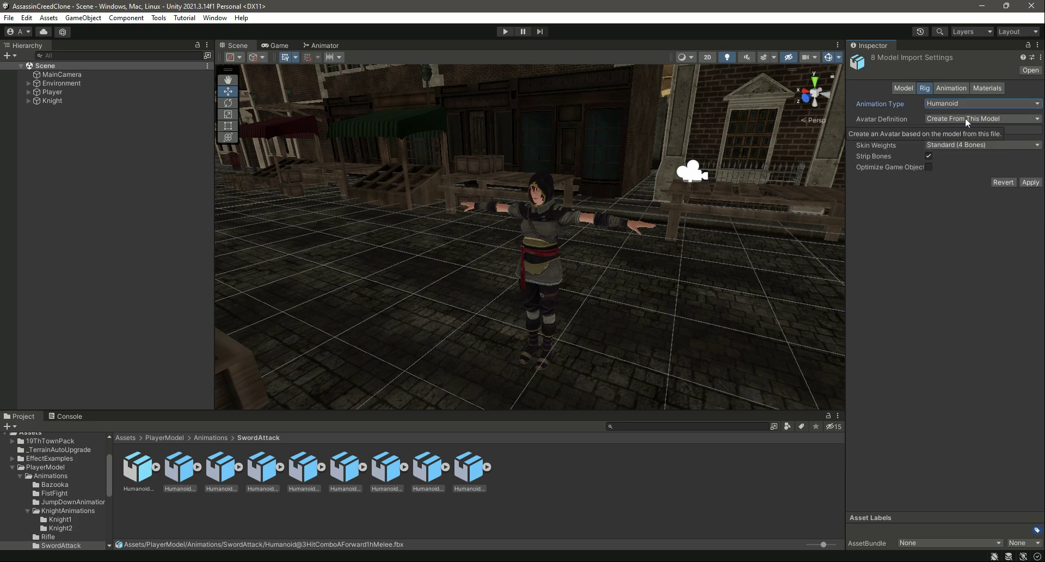
pyautogui.click(1030, 182)
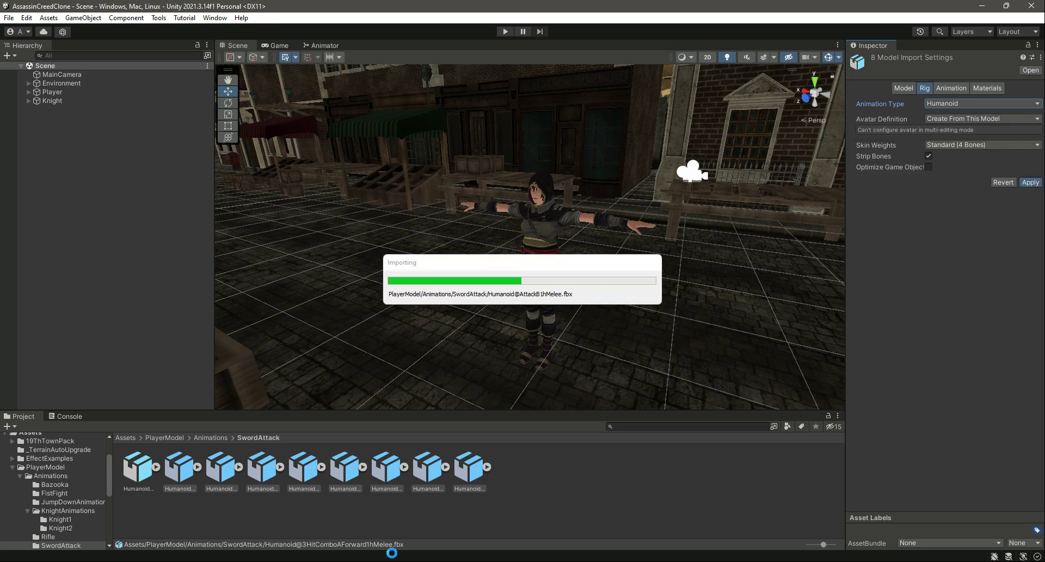
# - Preview the AttackCForward1hMelee_RM animation, then bring up 2HitComboA1hMelee's import settings
pyautogui.click(306, 475)
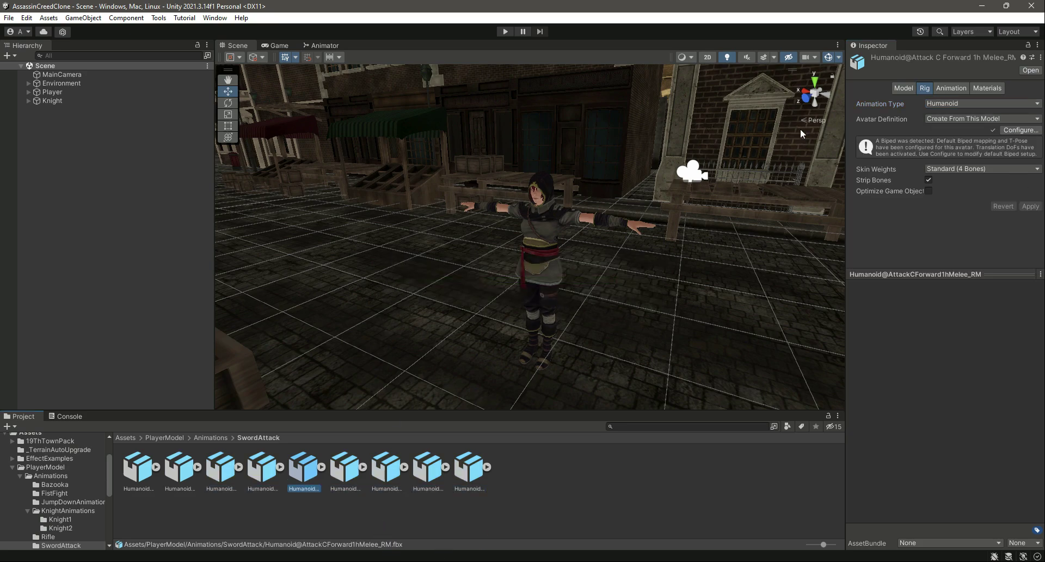
pyautogui.click(962, 89)
pyautogui.click(854, 285)
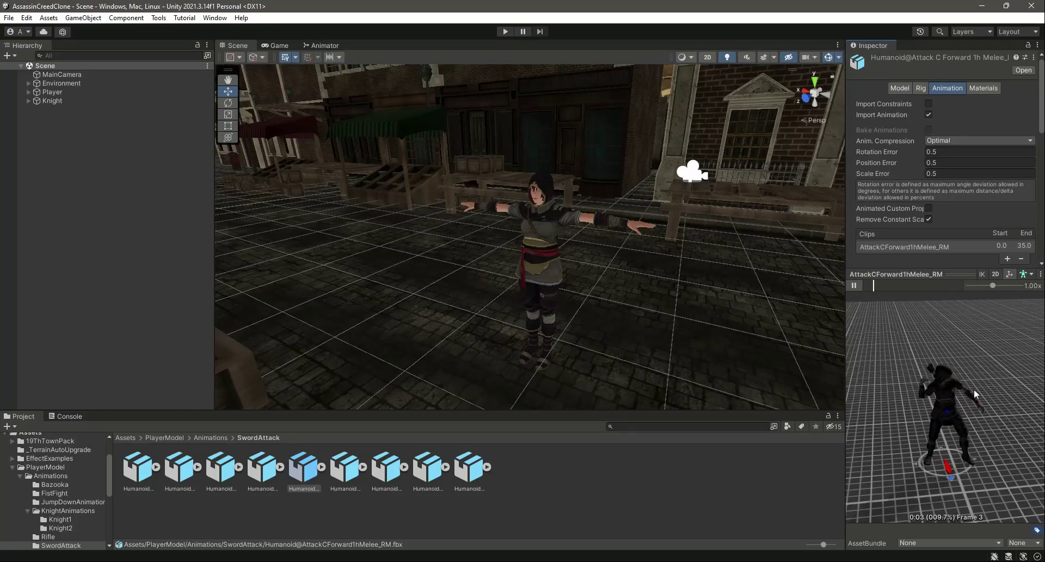
pyautogui.click(534, 488)
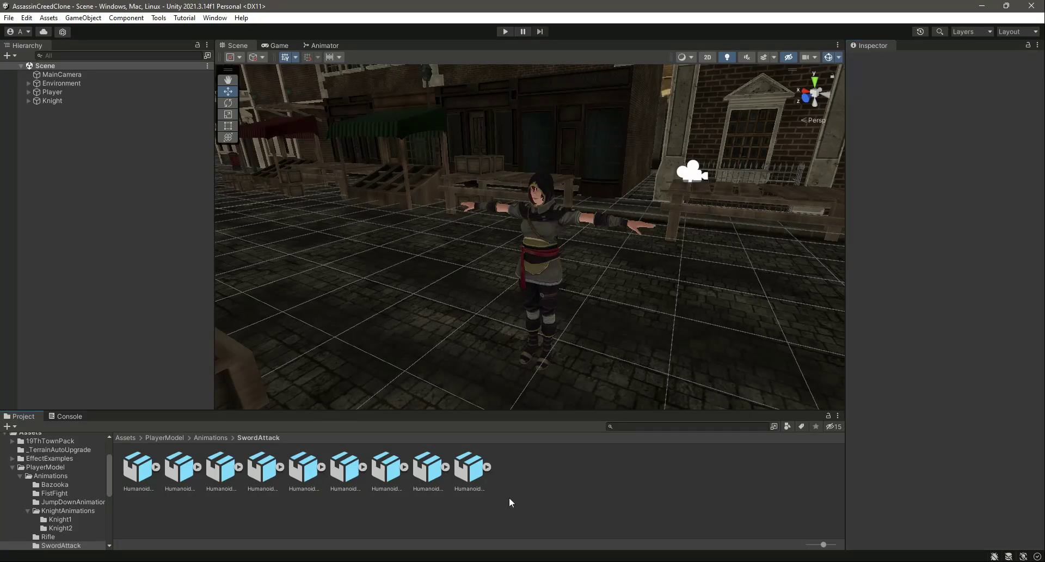
pyautogui.click(145, 472)
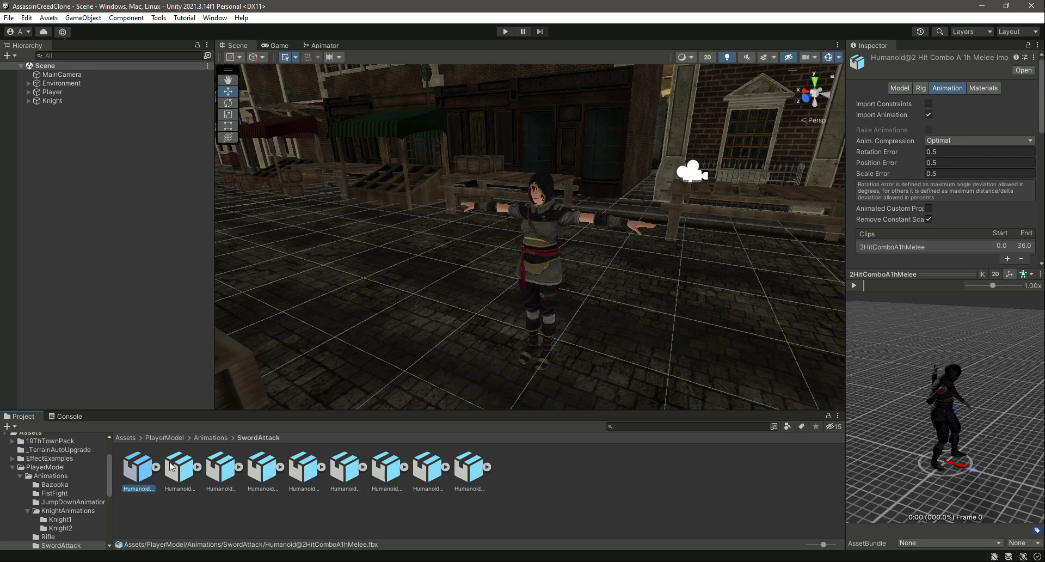
# - For 2HitComboA1hMelee, base root rotation on Original and bake rotation and Y position into pose
pyautogui.scroll(-5, 966, 161)
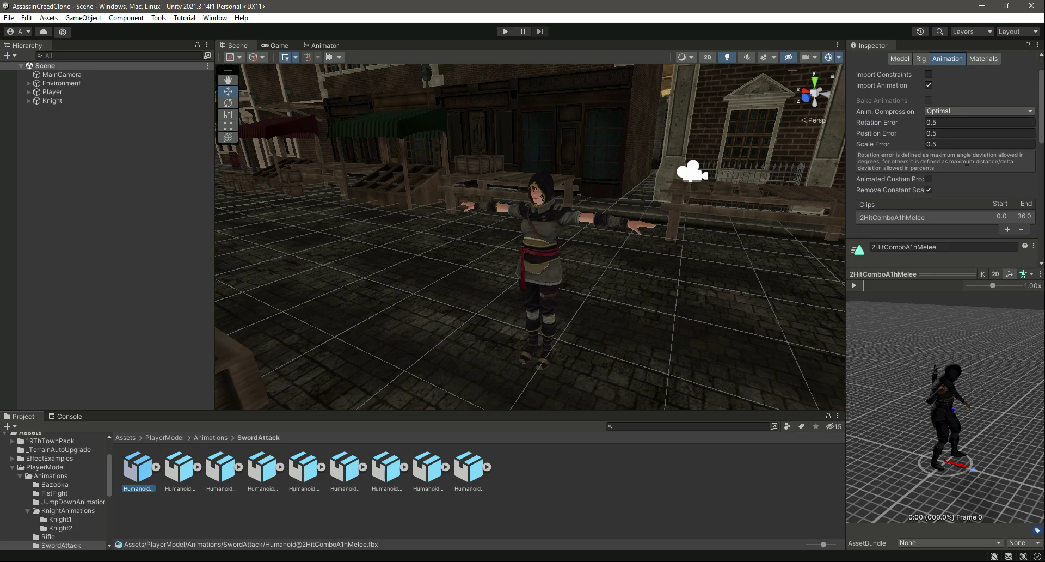
pyautogui.scroll(-3, 967, 160)
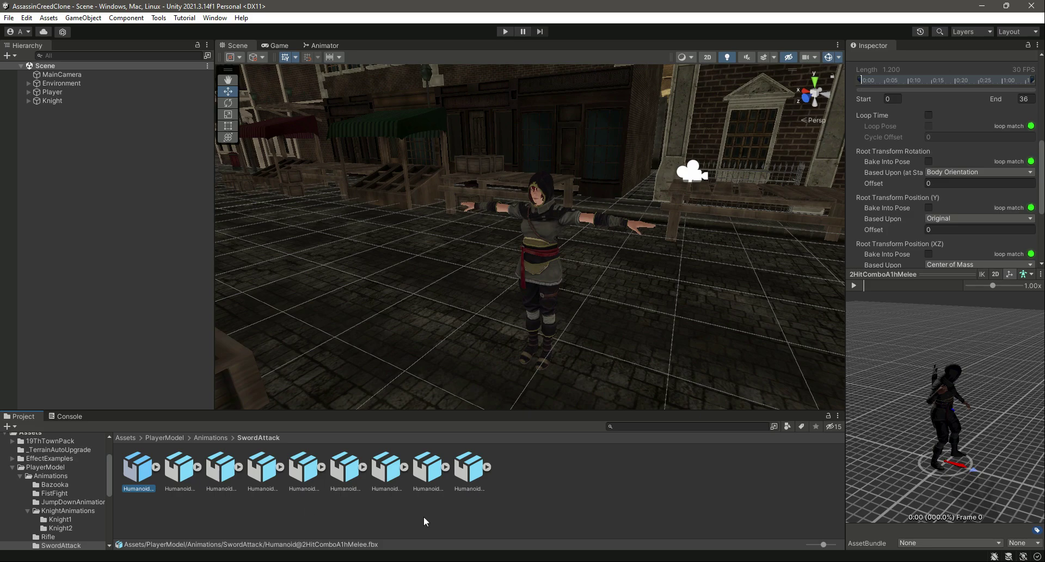
pyautogui.click(481, 517)
pyautogui.click(138, 468)
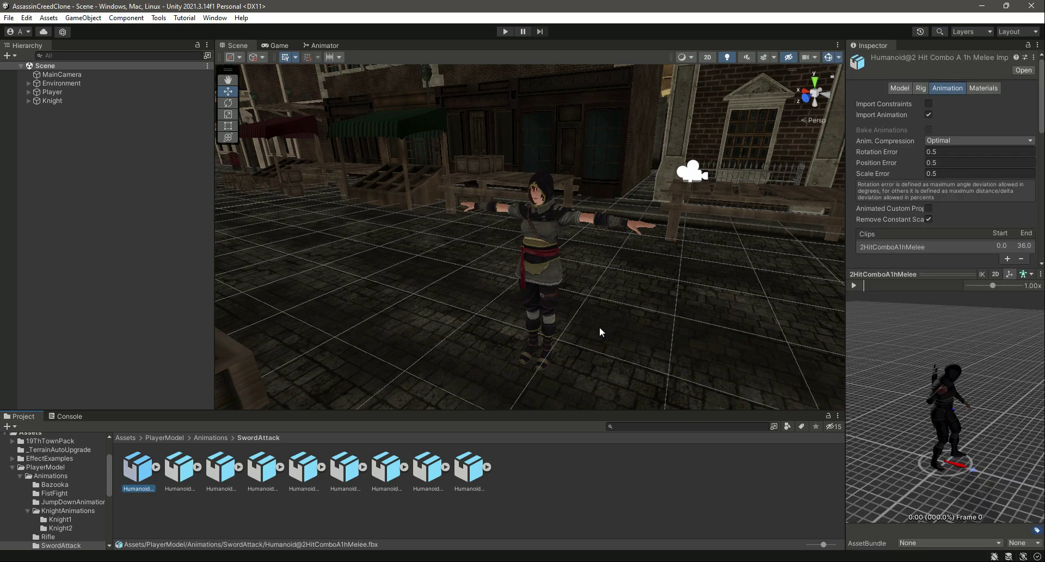
pyautogui.scroll(-10, 957, 223)
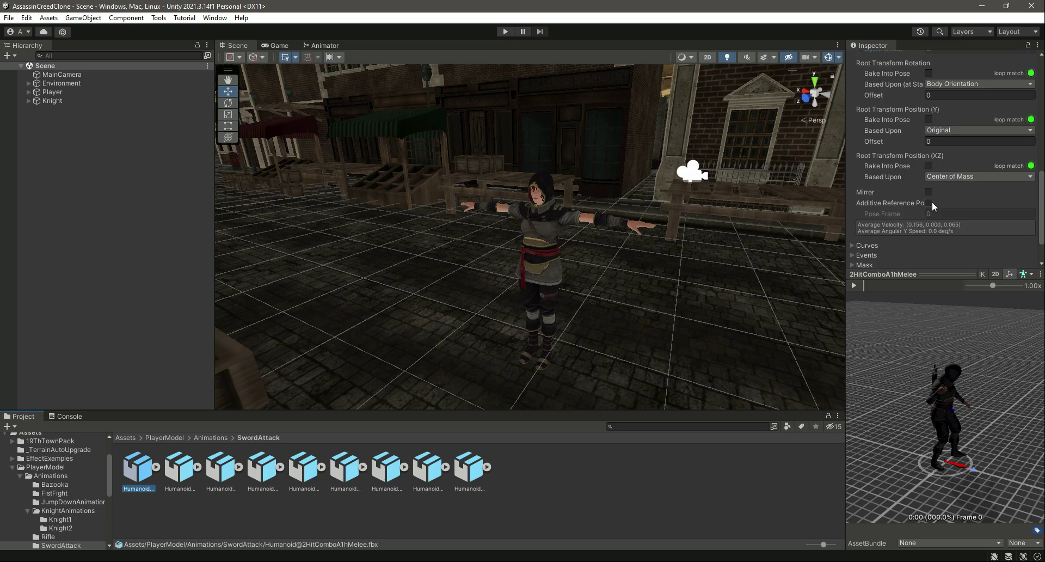
pyautogui.scroll(1, 941, 167)
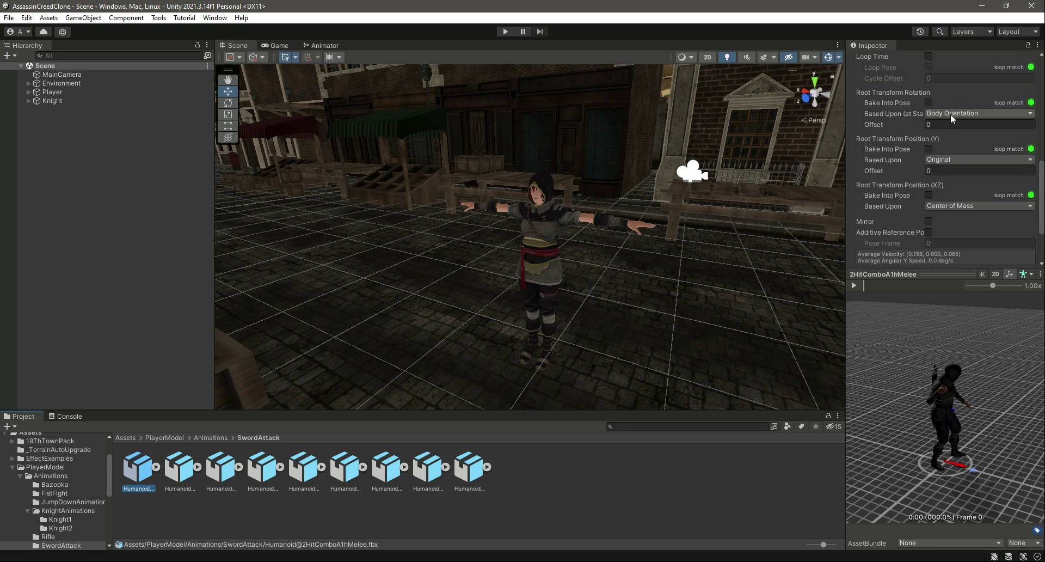
pyautogui.scroll(1, 950, 117)
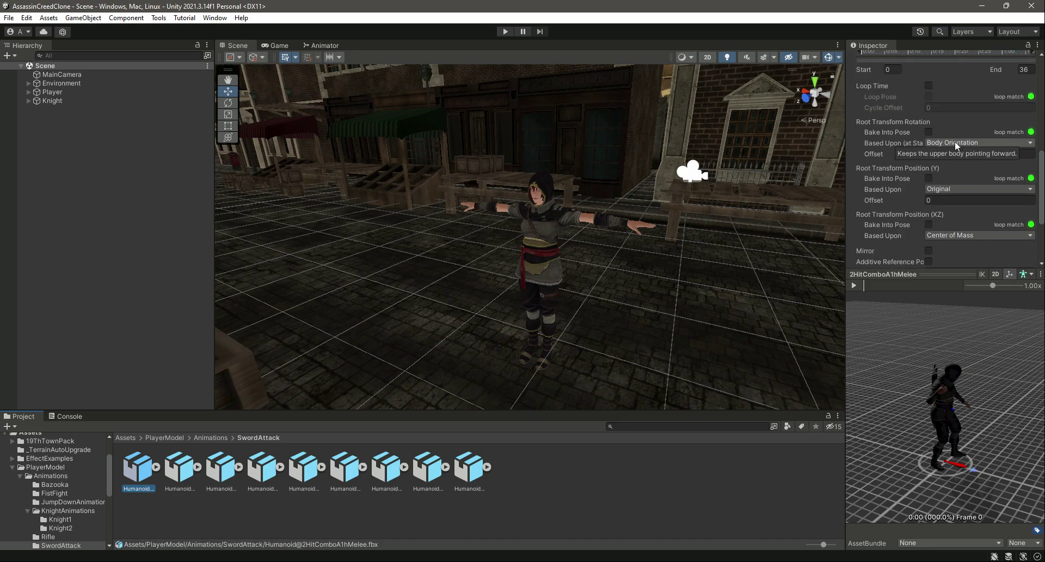
pyautogui.click(954, 141)
pyautogui.click(955, 153)
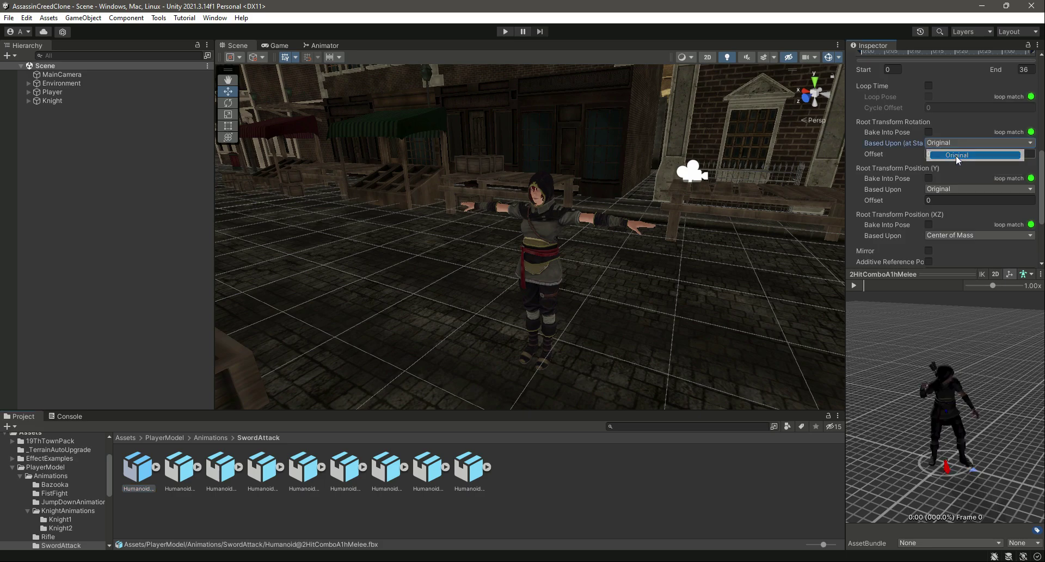
pyautogui.click(928, 132)
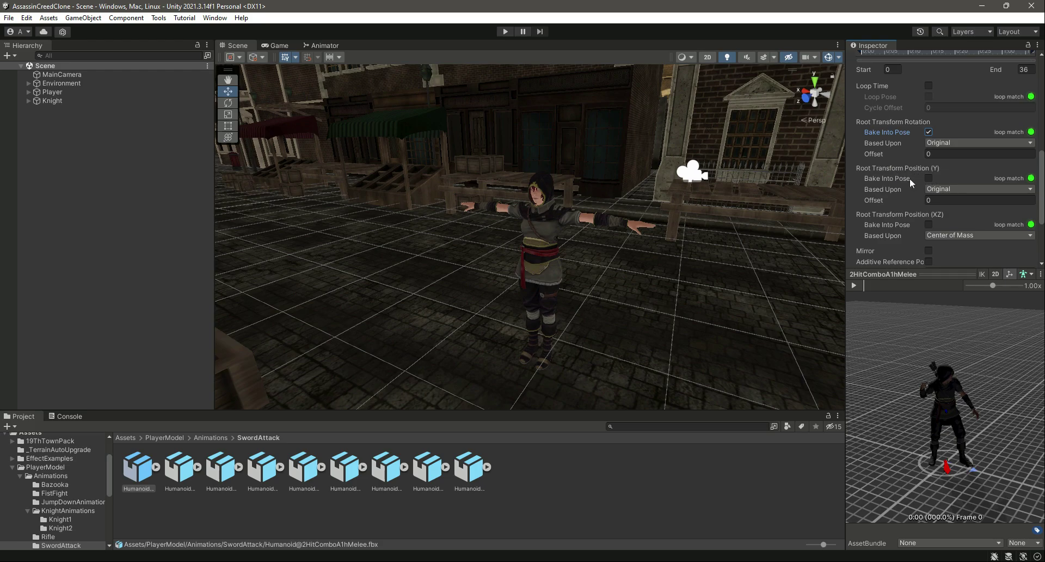
pyautogui.click(929, 177)
# - Bake its XZ position into pose based on Original, apply, and preview the clip
pyautogui.scroll(-4, 964, 162)
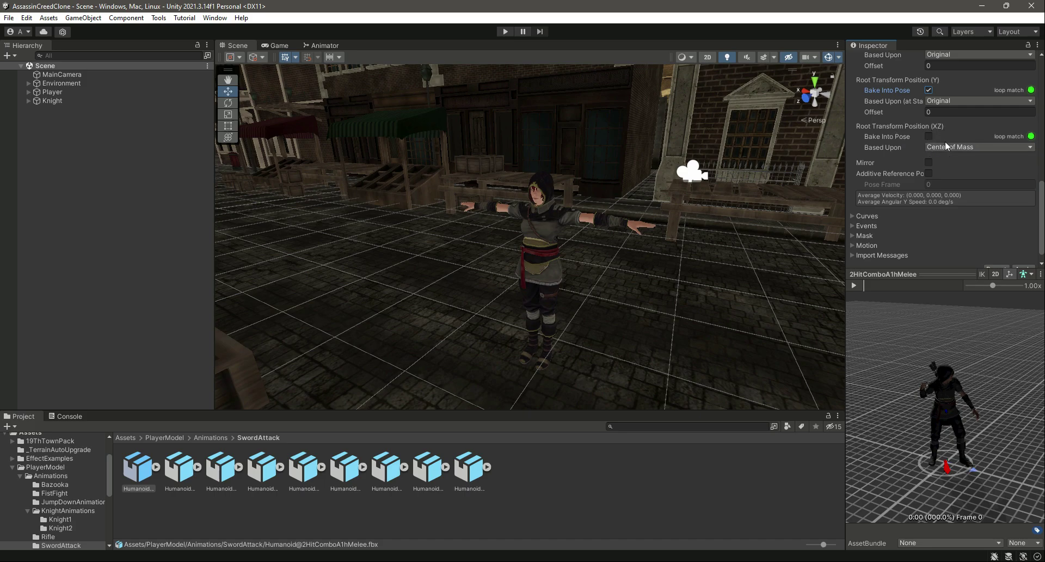
pyautogui.click(947, 147)
pyautogui.click(953, 155)
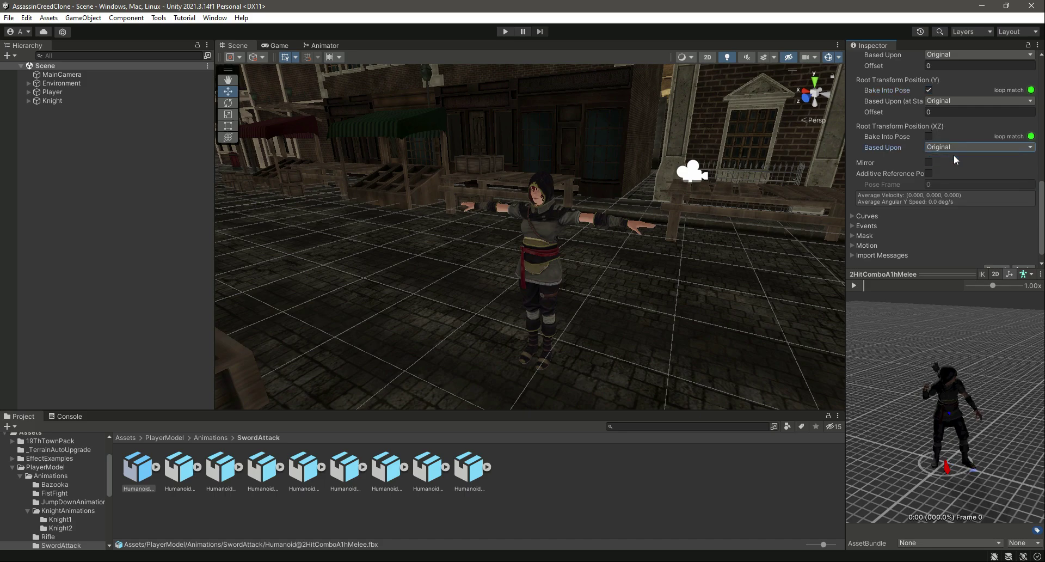
pyautogui.click(928, 136)
pyautogui.click(1017, 259)
pyautogui.click(853, 285)
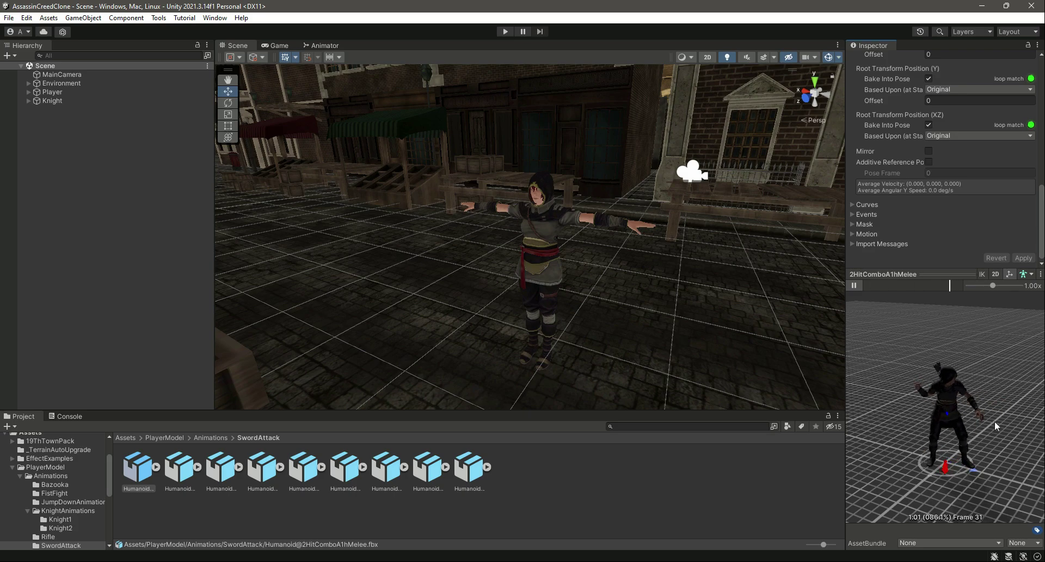
# - For 3HitComboAForward1hMelee, base rotation on Original and bake rotation, Y and XZ position into pose
pyautogui.click(743, 484)
pyautogui.click(181, 475)
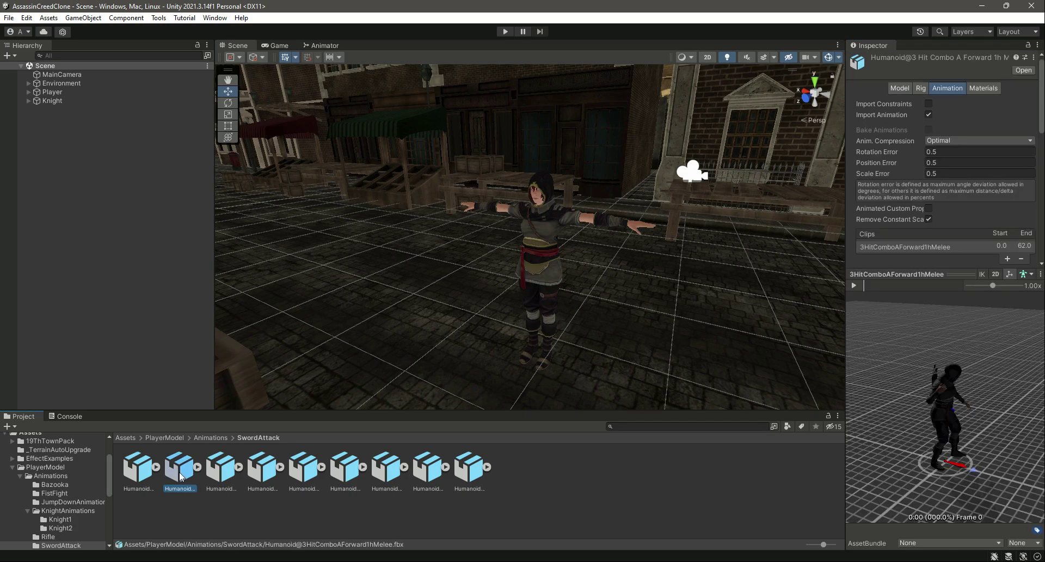
pyautogui.scroll(-6, 903, 174)
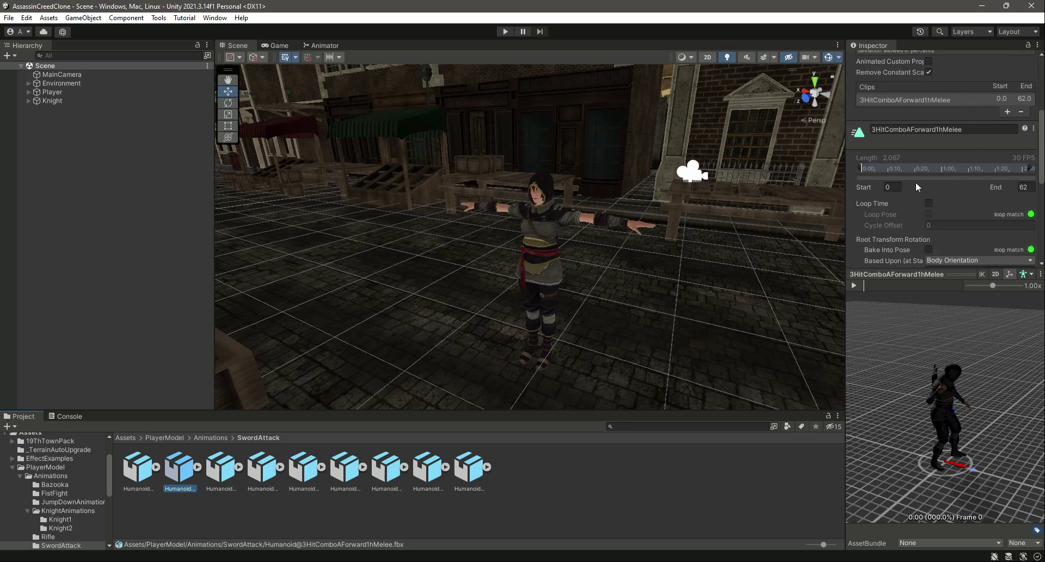
pyautogui.scroll(-2, 938, 119)
pyautogui.click(953, 113)
pyautogui.click(957, 126)
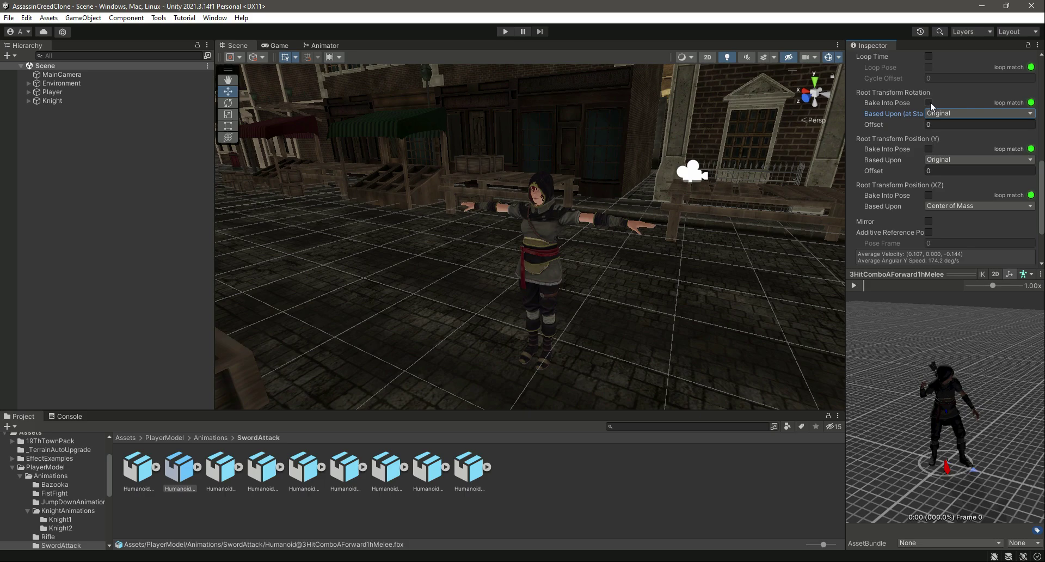
pyautogui.click(929, 102)
pyautogui.click(928, 149)
pyautogui.click(928, 195)
# - Base its XZ position on Original and apply the import settings
pyautogui.click(945, 205)
pyautogui.click(956, 218)
pyautogui.scroll(-3, 961, 224)
pyautogui.click(1023, 257)
pyautogui.click(224, 468)
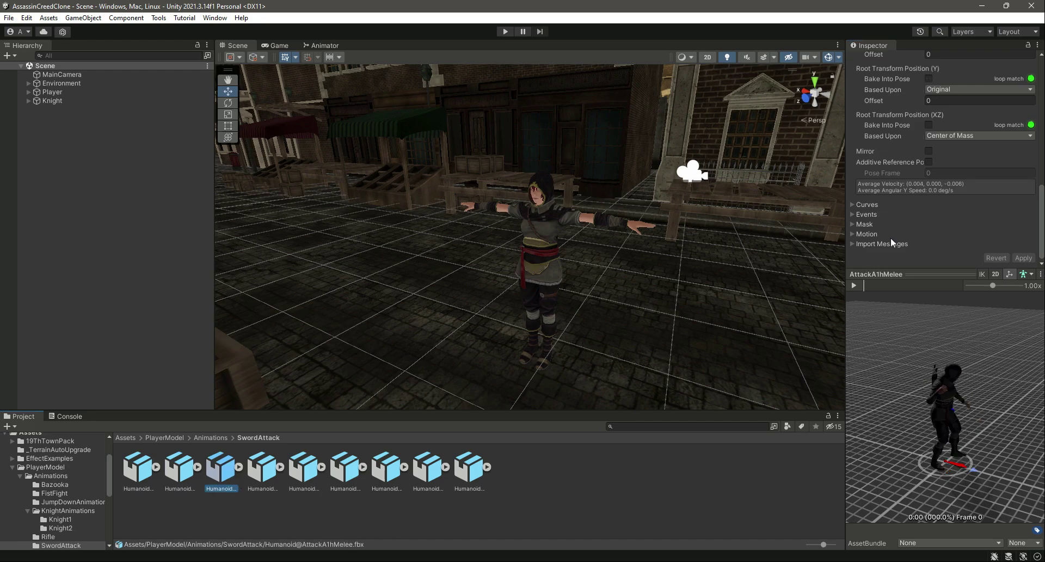
# - Set AttackA1hMelee's rotation and XZ basis to Original, bake rotation, Y and XZ into pose, and apply
pyautogui.scroll(4, 929, 194)
pyautogui.scroll(-1, 932, 198)
pyautogui.click(961, 132)
pyautogui.click(936, 139)
pyautogui.click(928, 121)
pyautogui.scroll(-3, 952, 154)
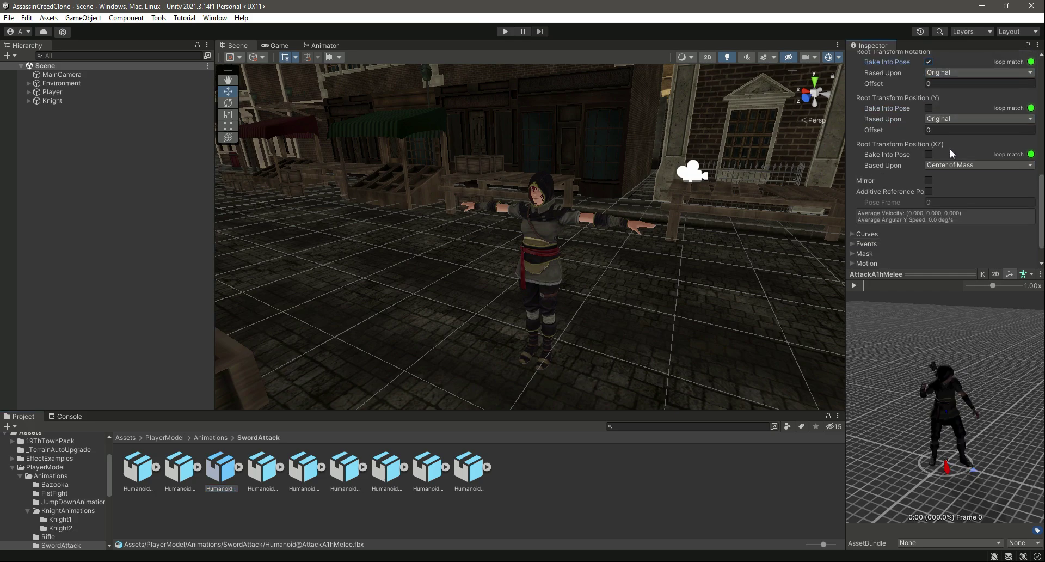
pyautogui.click(952, 165)
pyautogui.click(942, 173)
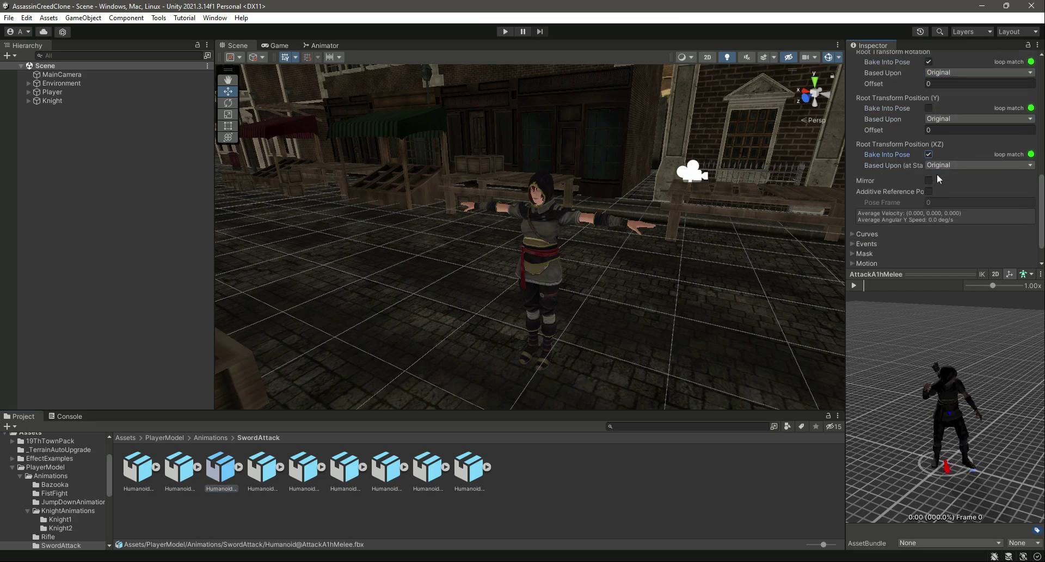
pyautogui.scroll(2, 936, 173)
pyautogui.click(928, 183)
pyautogui.click(928, 138)
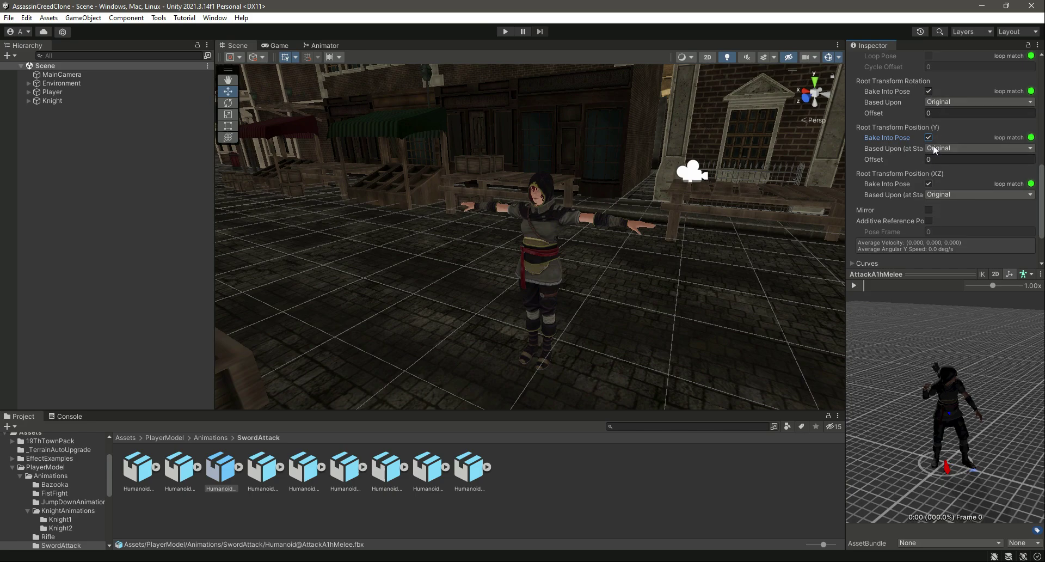
pyautogui.scroll(-4, 977, 188)
pyautogui.click(1019, 255)
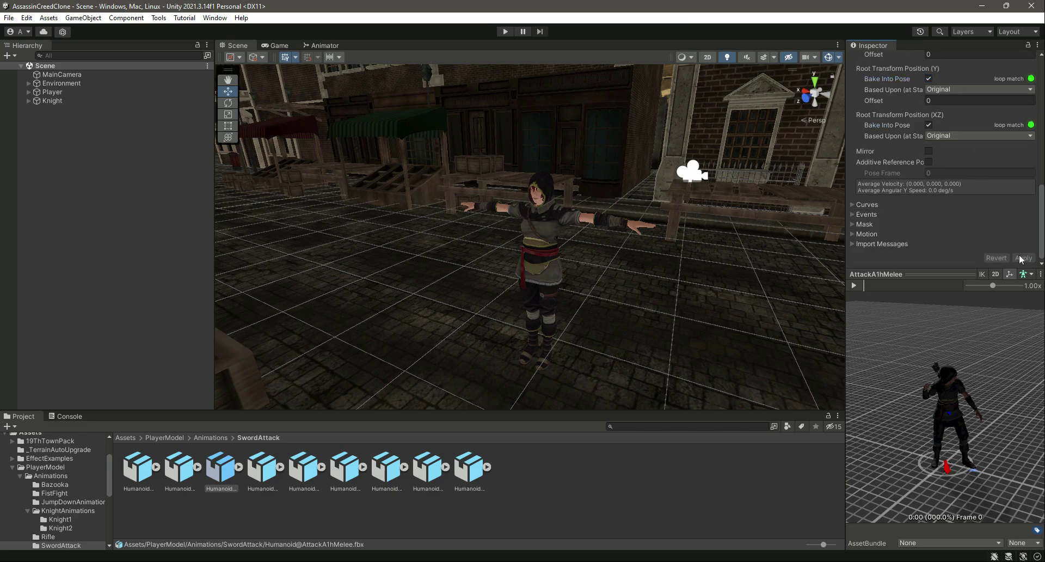
# - Give AttackB1hMelee the same Original-based rotation, Y and XZ pose baking, and apply
pyautogui.click(264, 478)
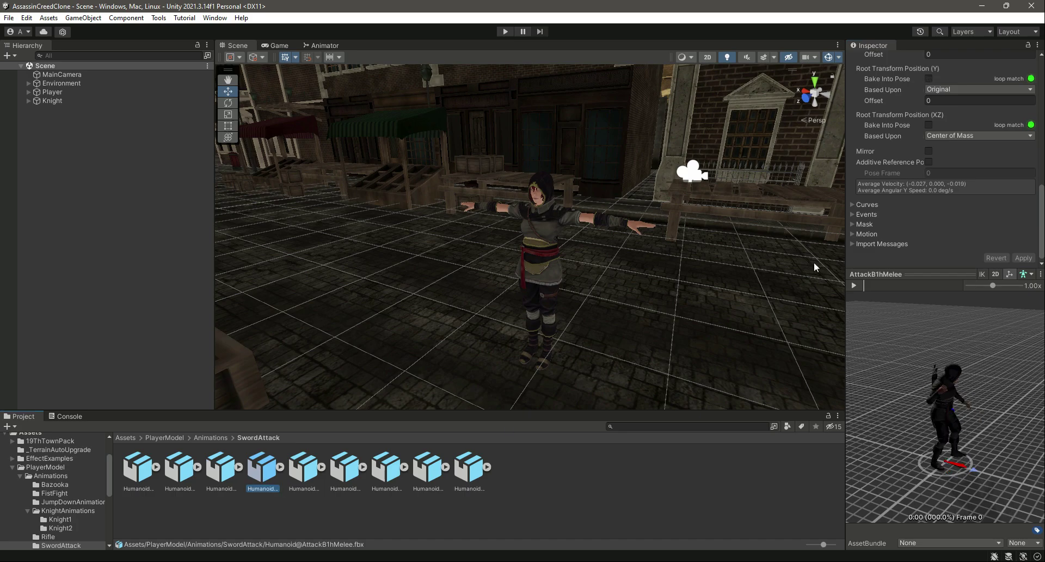
pyautogui.scroll(6, 939, 163)
pyautogui.click(952, 131)
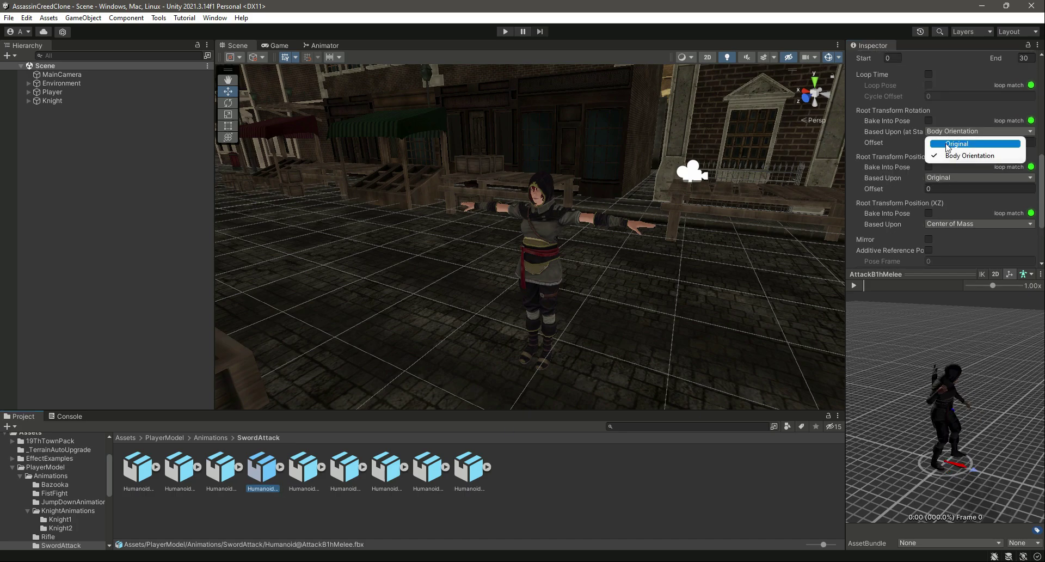
pyautogui.click(952, 144)
pyautogui.click(950, 224)
pyautogui.click(954, 236)
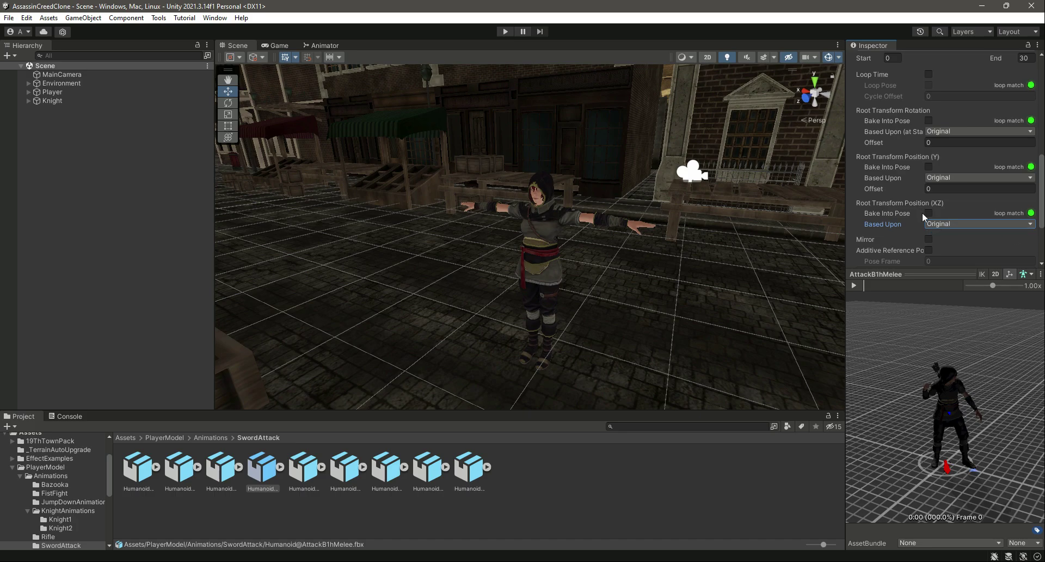
pyautogui.click(928, 120)
pyautogui.click(928, 167)
pyautogui.scroll(-3, 970, 201)
pyautogui.click(1023, 258)
# - Preview AttackCForward1hMelee_RM, base its root rotation on Original and bake Y position into pose
pyautogui.click(294, 477)
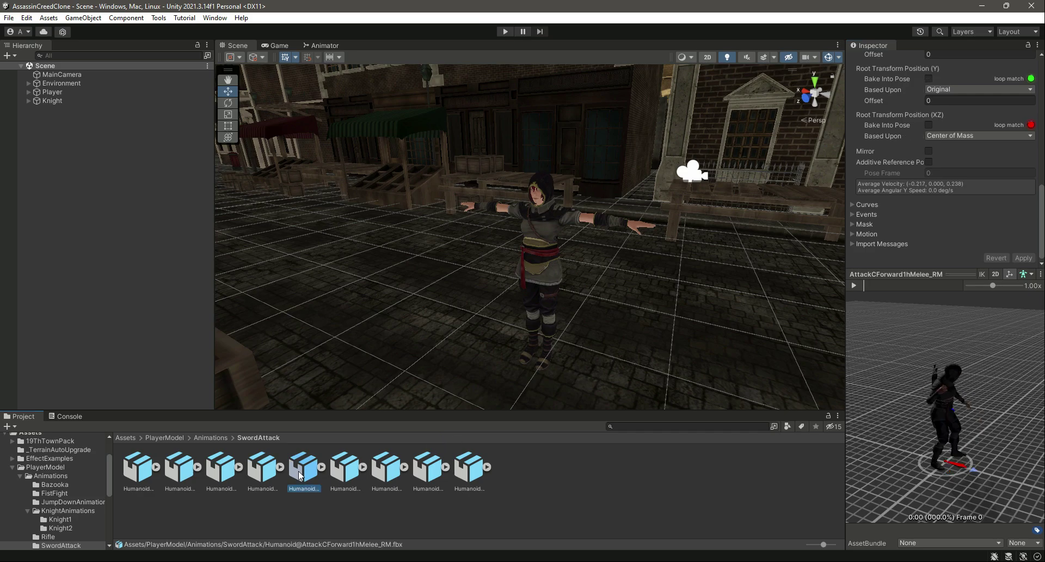
pyautogui.scroll(3, 882, 266)
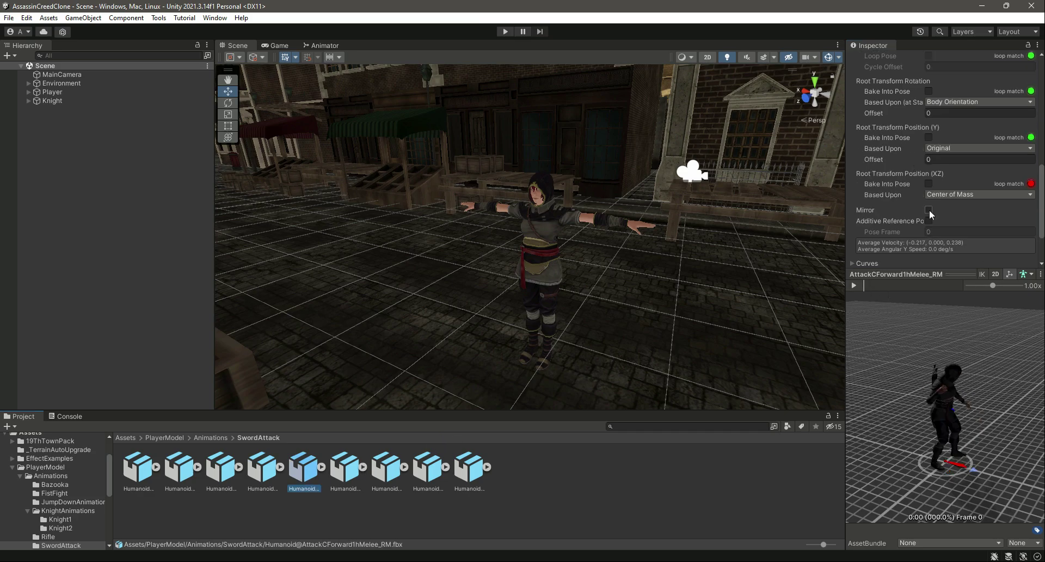
pyautogui.click(854, 284)
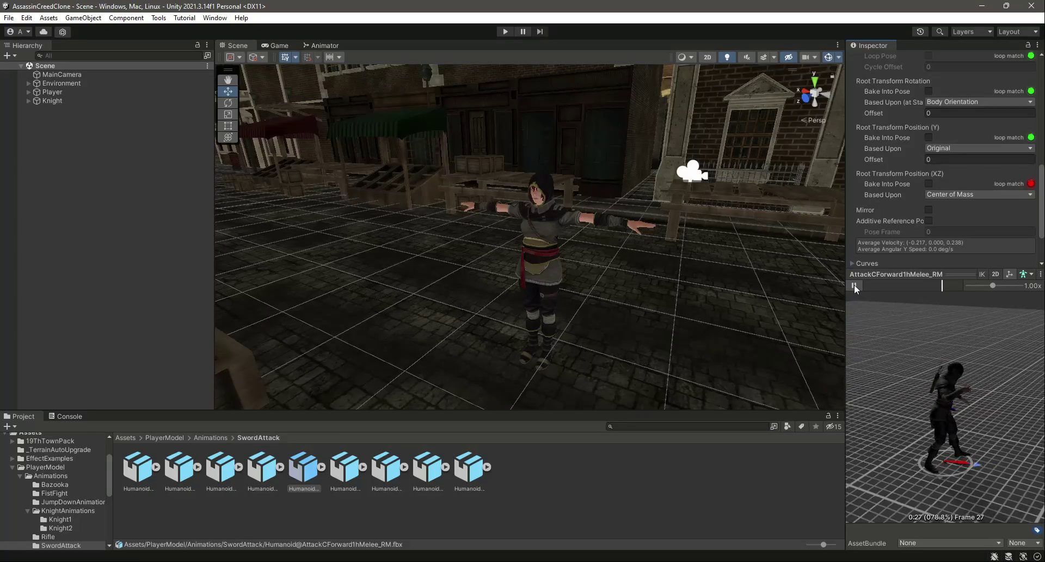
pyautogui.scroll(2, 949, 163)
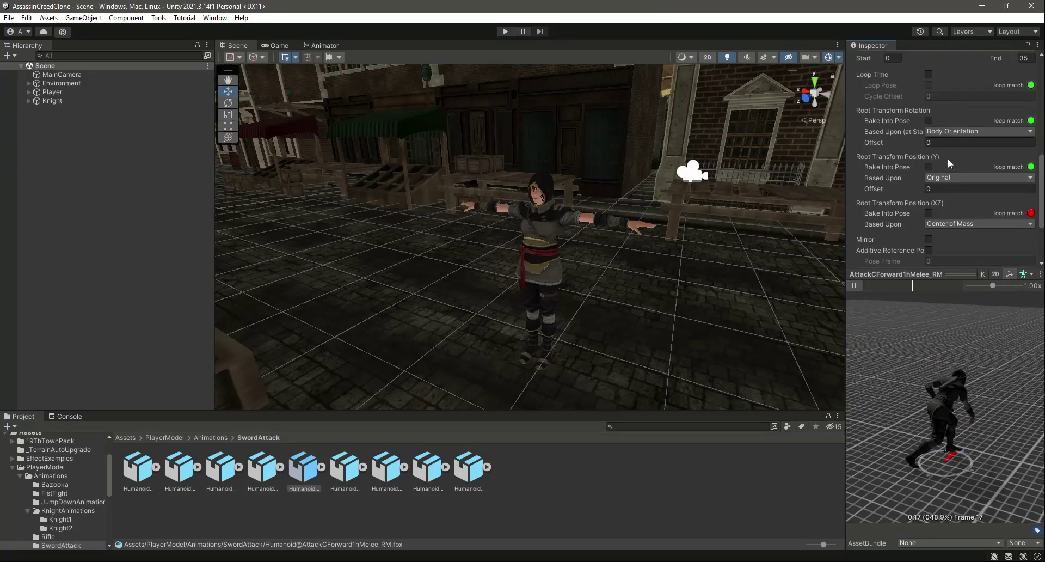
pyautogui.click(928, 121)
pyautogui.click(956, 144)
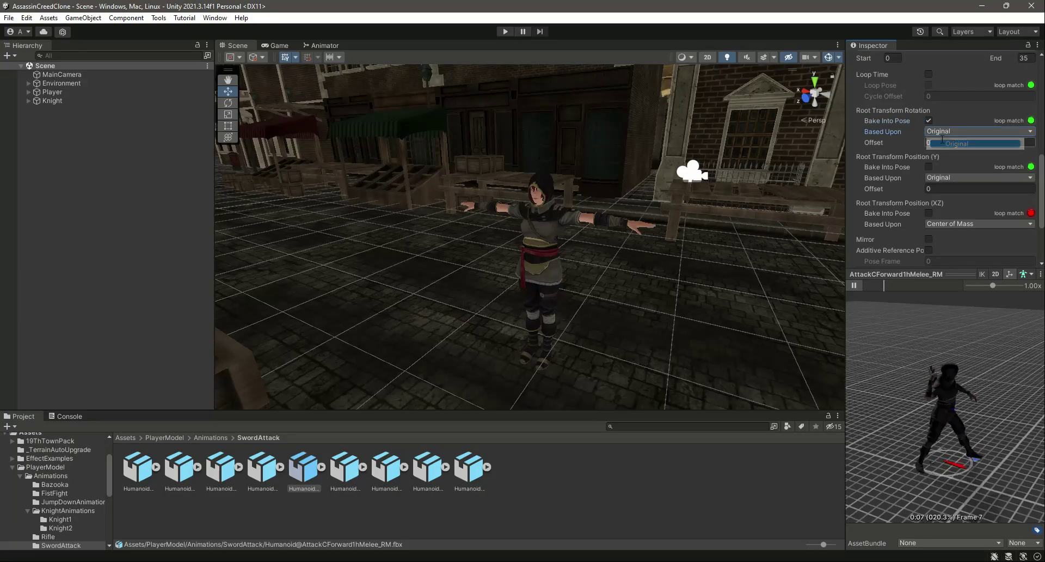
pyautogui.click(927, 167)
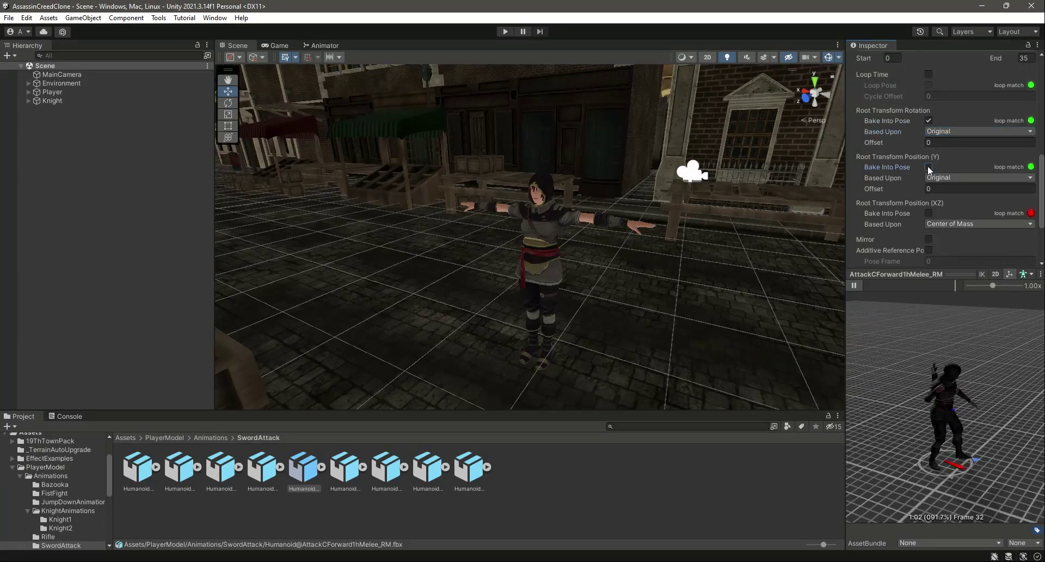
# - Bake its XZ root position into pose based on Original and orbit the preview to check it
pyautogui.scroll(-3, 958, 172)
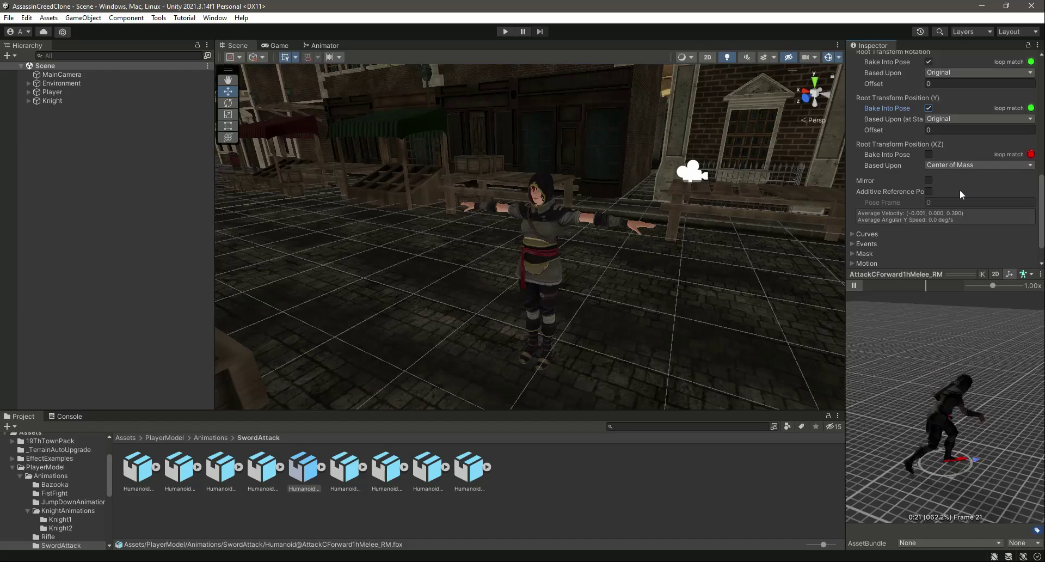
pyautogui.scroll(-2, 958, 170)
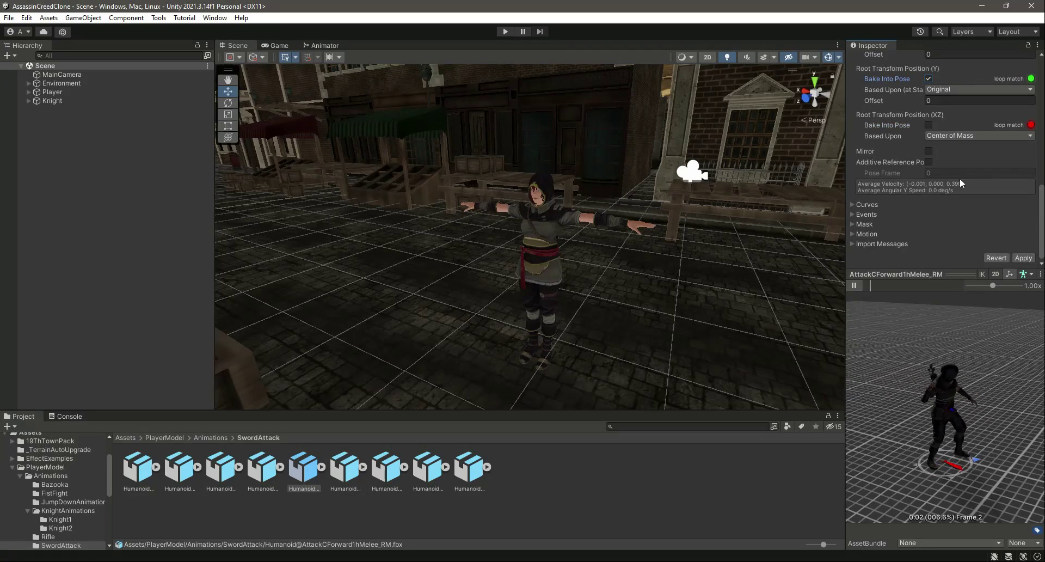
pyautogui.click(927, 125)
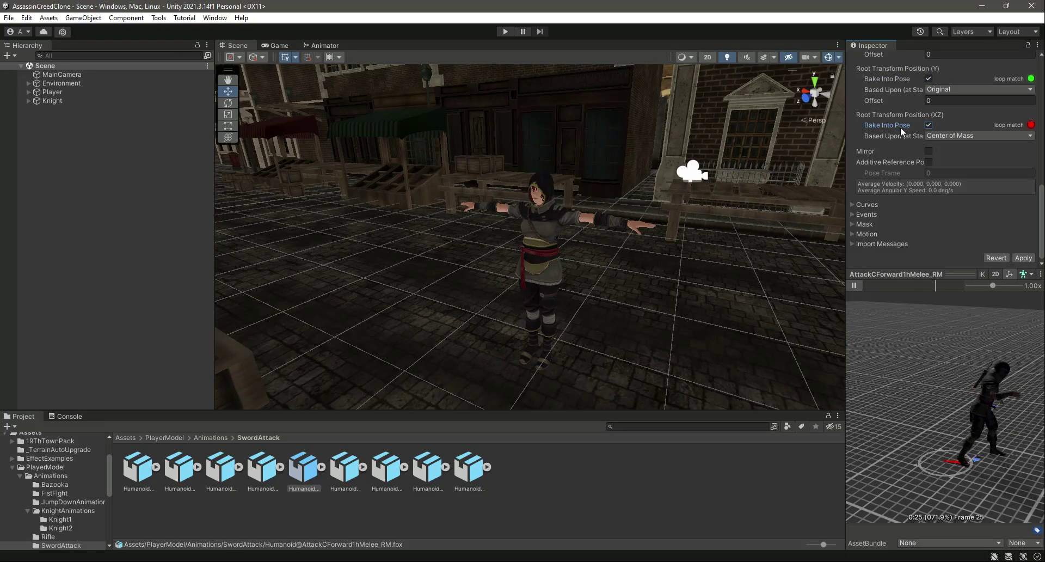
pyautogui.click(958, 136)
pyautogui.click(957, 149)
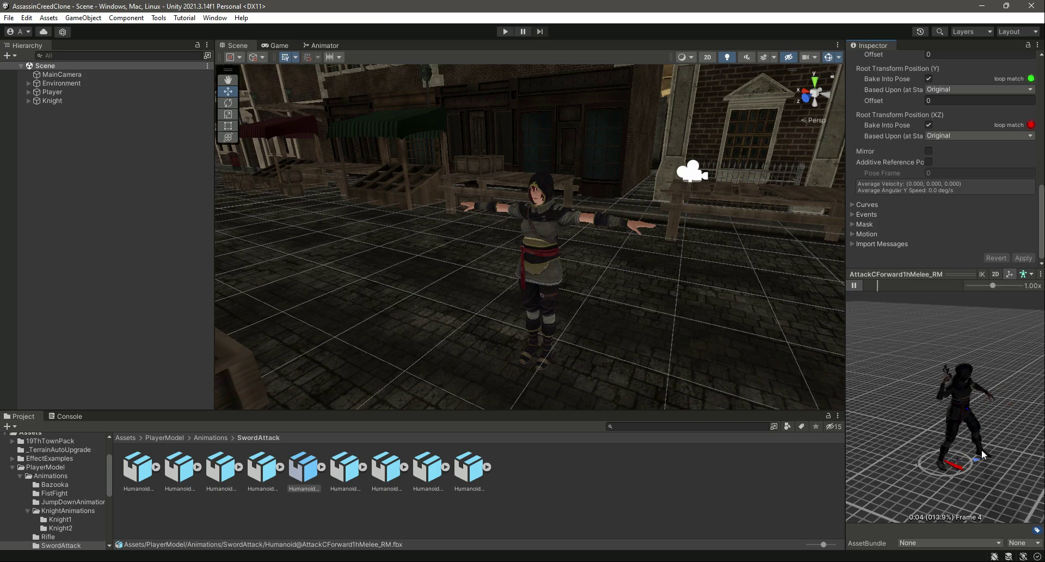
pyautogui.moveTo(1000, 438); pyautogui.dragTo(950, 459)
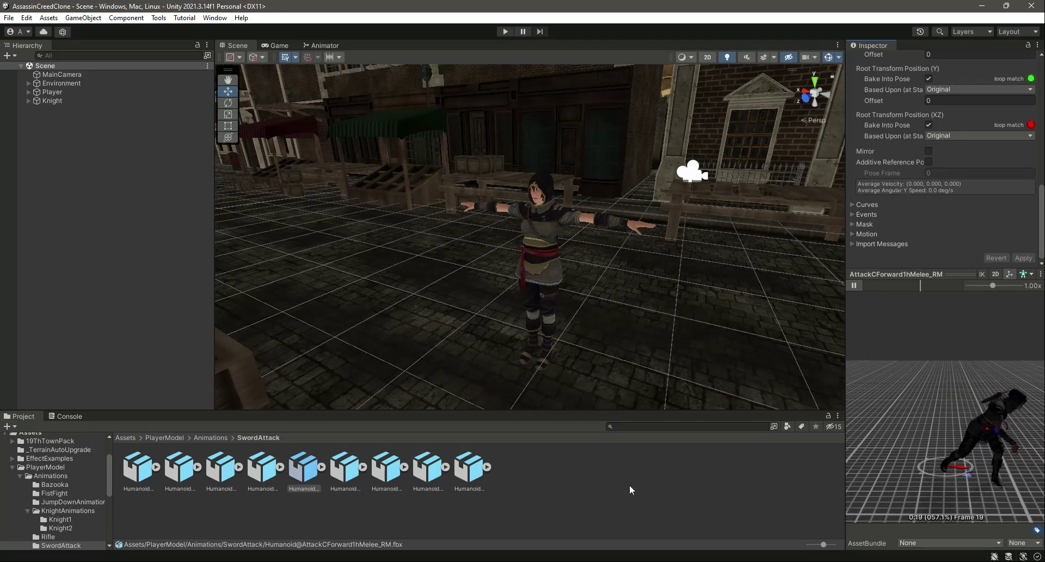
pyautogui.click(347, 469)
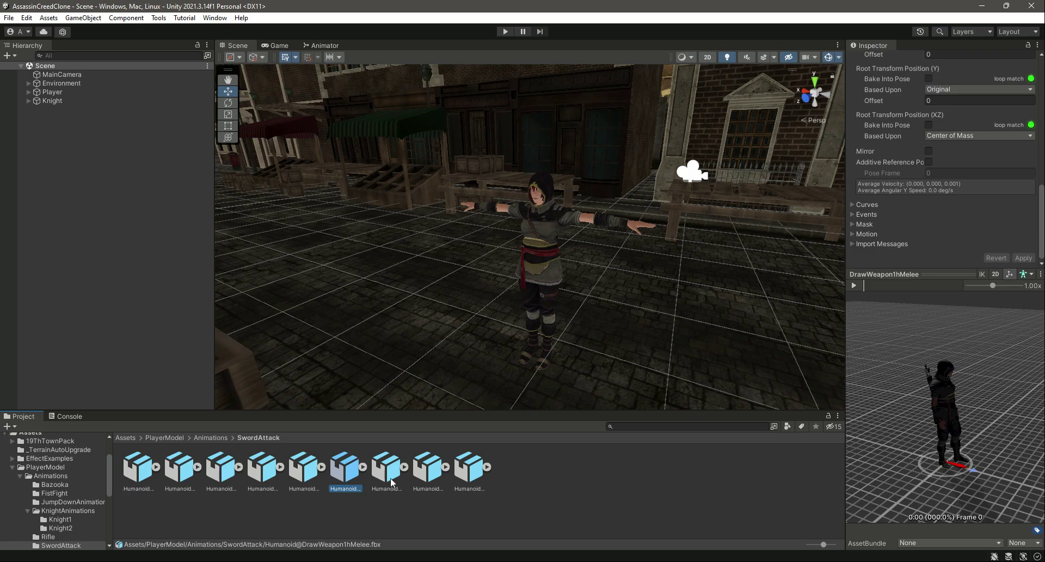
# - Preview DrawWeapon1hMelee, then select and preview IdleCombat1hMelee
pyautogui.click(852, 285)
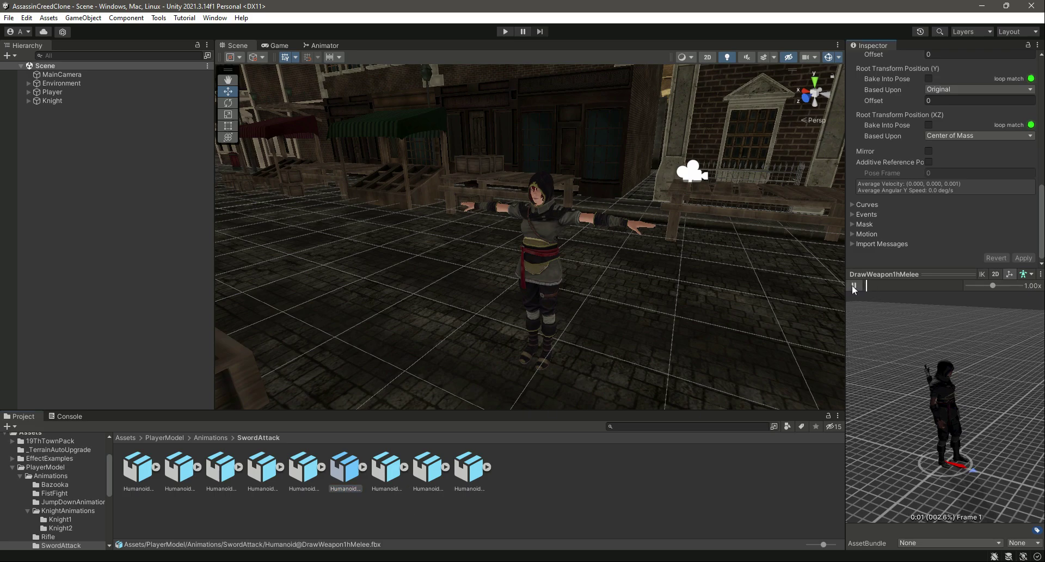
pyautogui.click(385, 474)
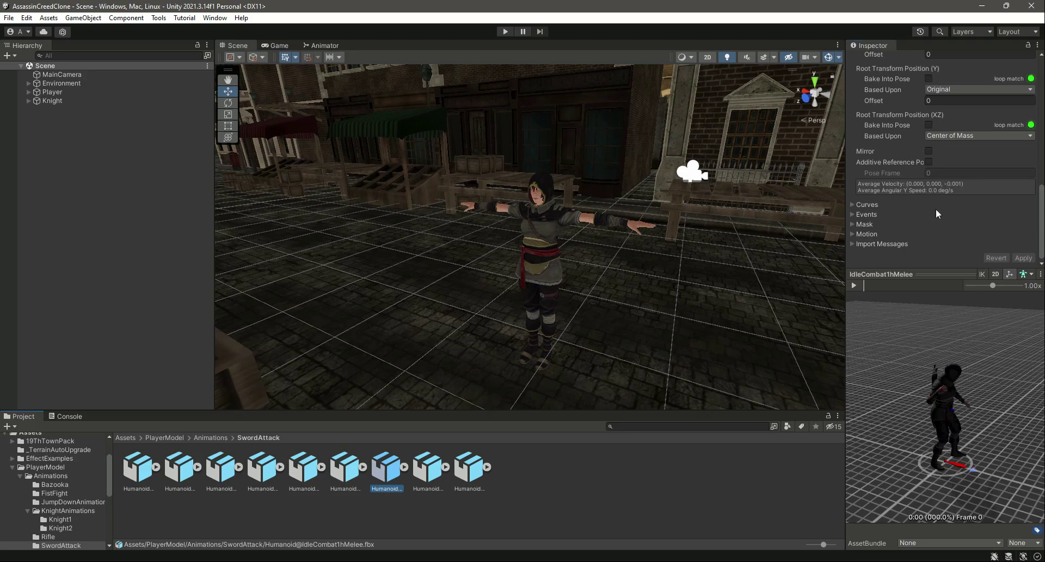
pyautogui.scroll(3, 936, 212)
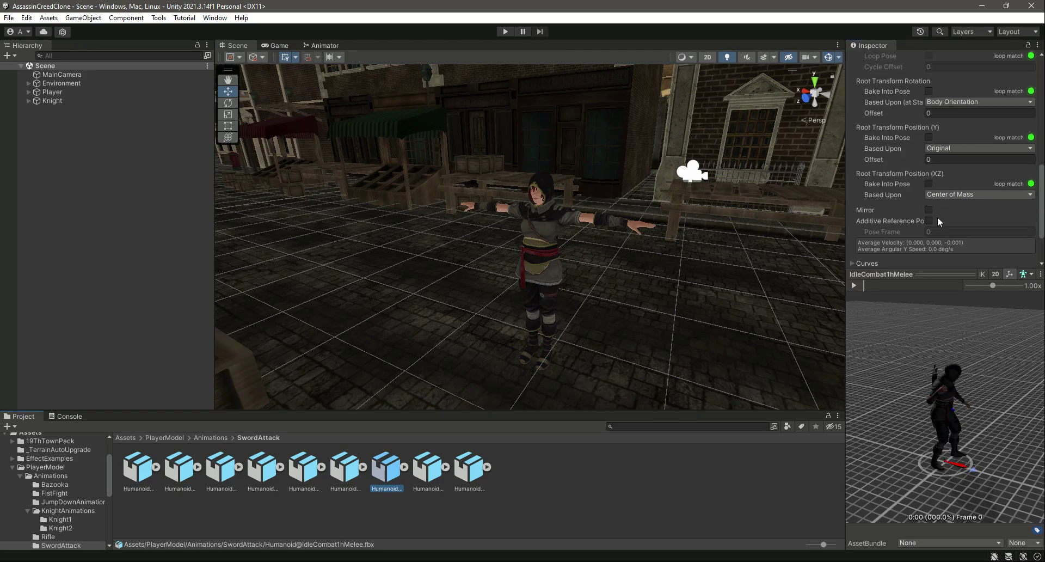
pyautogui.click(853, 285)
pyautogui.click(853, 285)
pyautogui.scroll(3, 966, 198)
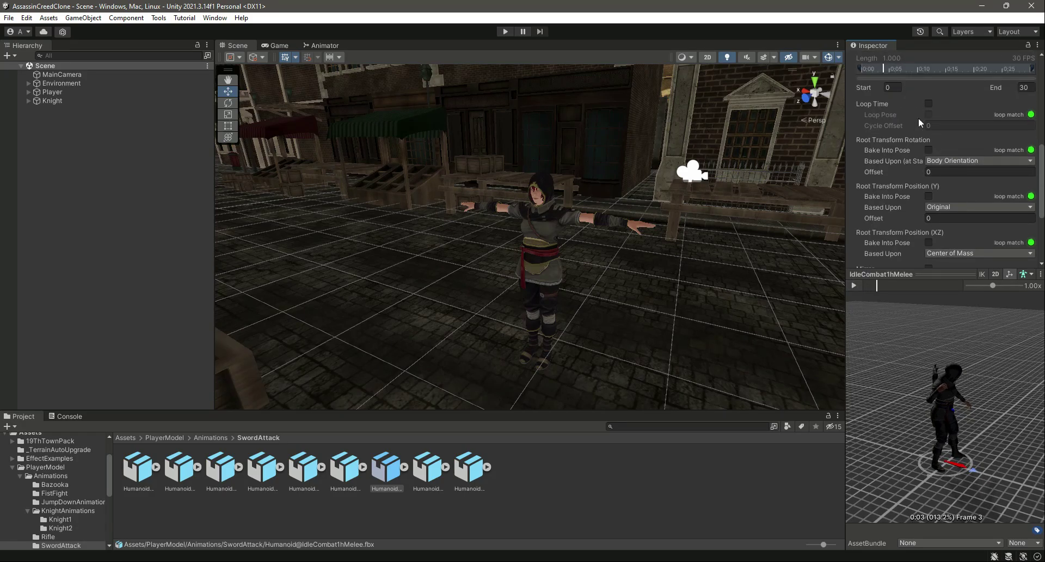
# - Turn on Loop Time and Loop Pose and bake rotation, Y and XZ into pose on Original
pyautogui.click(929, 102)
pyautogui.click(928, 113)
pyautogui.click(928, 149)
pyautogui.click(929, 196)
pyautogui.click(929, 242)
pyautogui.click(935, 252)
pyautogui.click(937, 265)
pyautogui.click(951, 161)
pyautogui.click(951, 173)
# - Apply IdleCombat1hMelee's new import settings, then bring up RunForward1hMelee
pyautogui.scroll(-3, 965, 191)
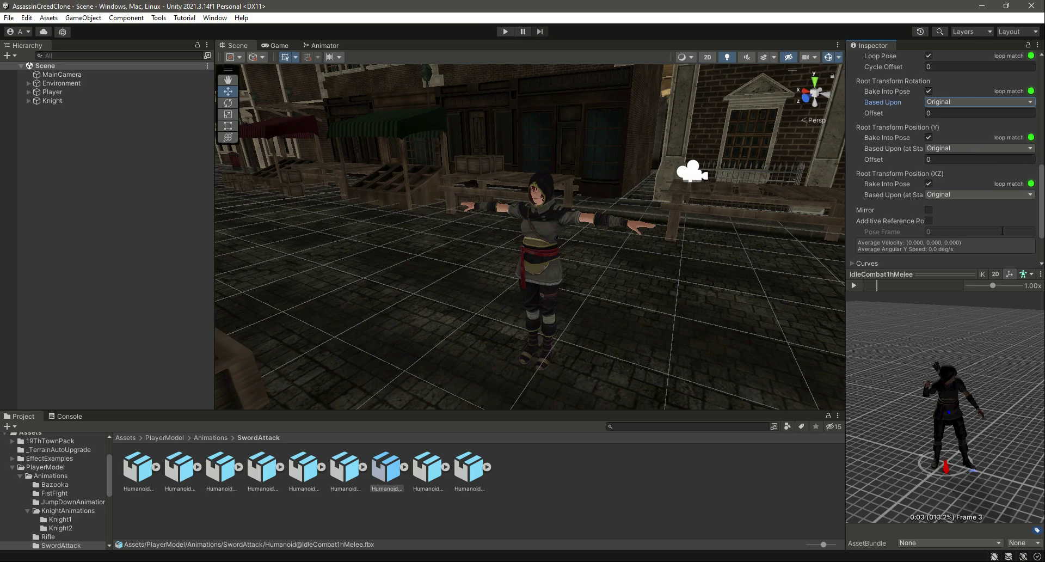
pyautogui.scroll(-3, 1001, 228)
pyautogui.click(1022, 258)
pyautogui.scroll(5, 987, 231)
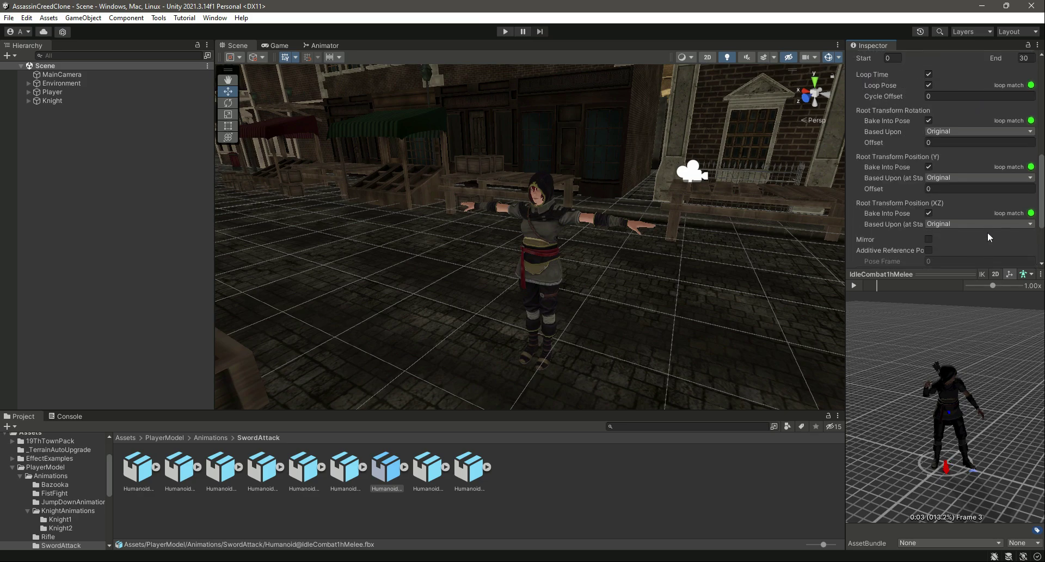
pyautogui.scroll(2, 980, 218)
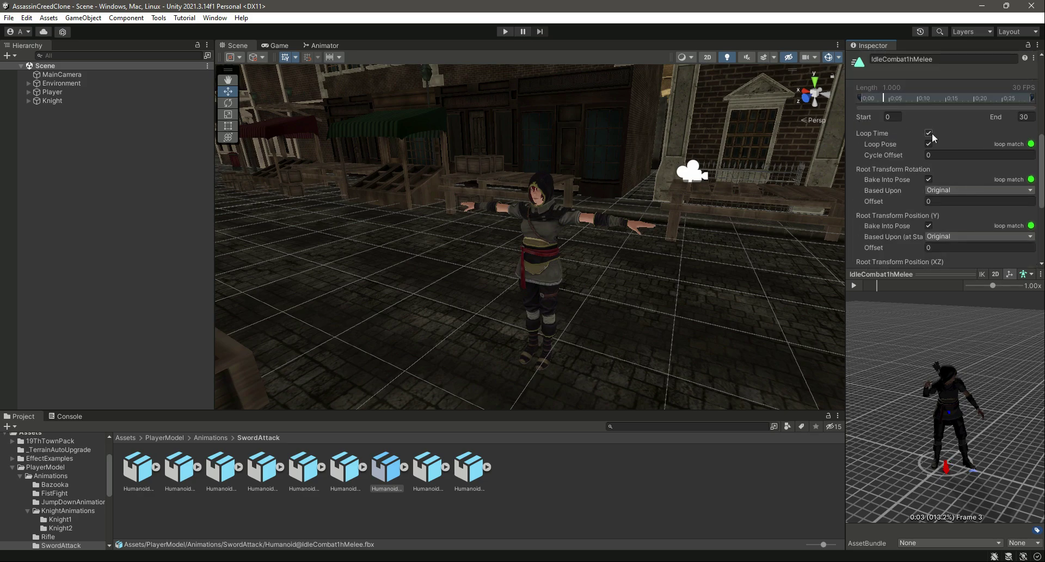
pyautogui.click(425, 479)
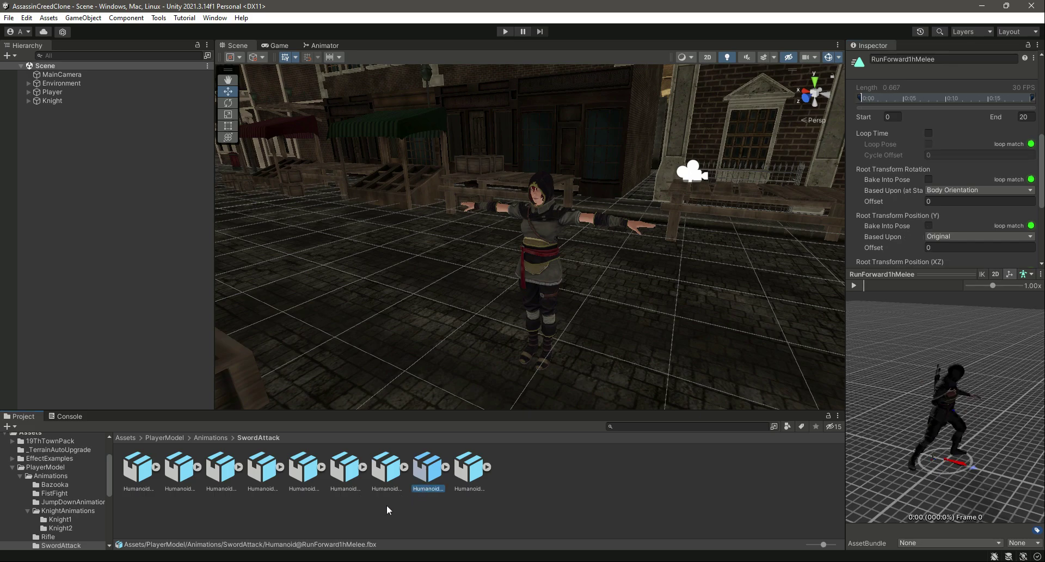
# - Make RunForward1hMelee loop with matched pose, baking root rotation and XZ position on Original, then apply
pyautogui.scroll(-3, 980, 164)
pyautogui.click(928, 74)
pyautogui.click(928, 85)
pyautogui.click(958, 131)
pyautogui.click(947, 142)
pyautogui.click(928, 120)
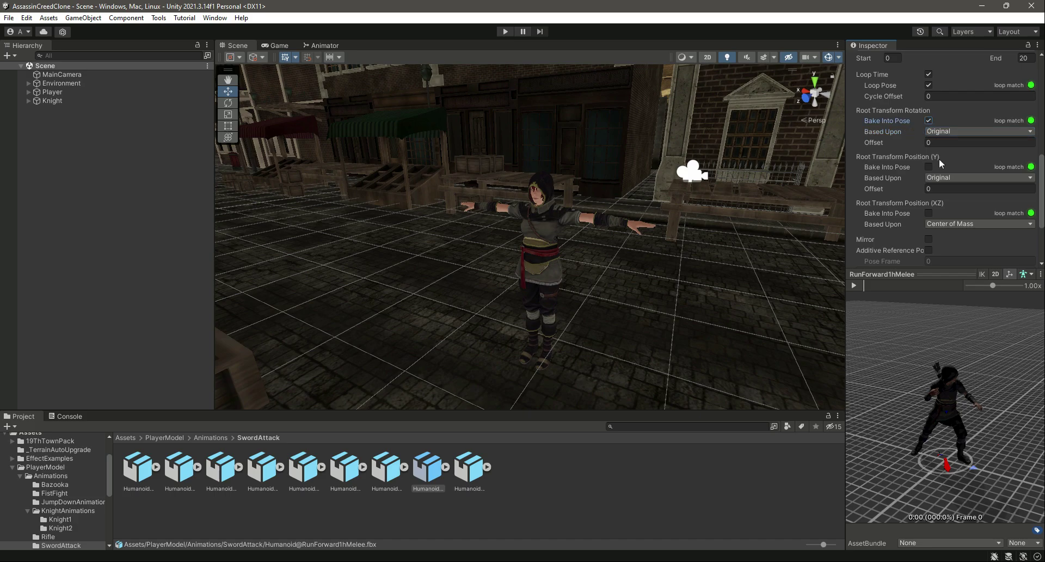
pyautogui.click(947, 224)
pyautogui.click(947, 235)
pyautogui.click(928, 213)
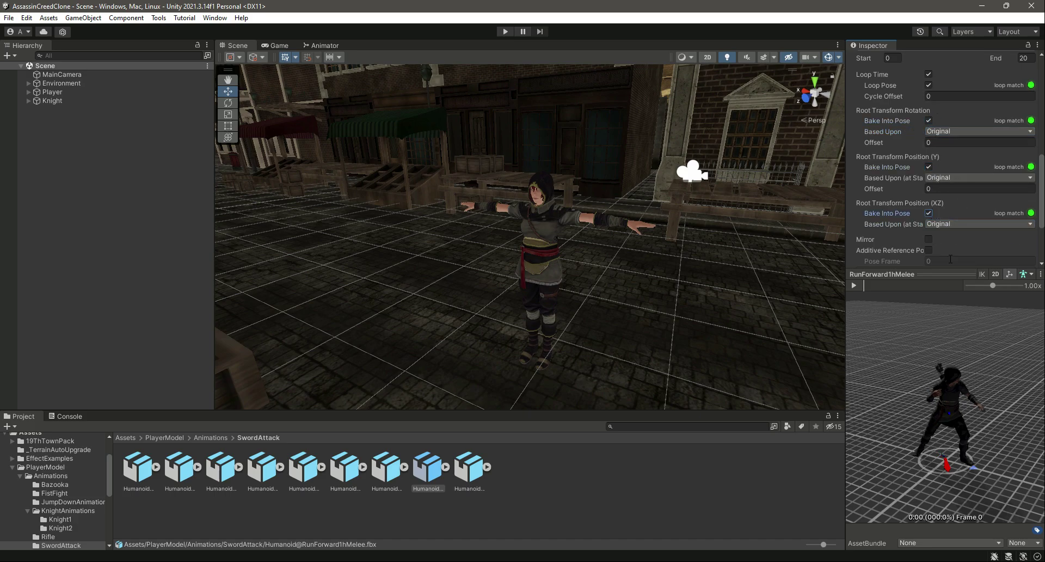
pyautogui.scroll(-3, 956, 247)
pyautogui.click(1023, 257)
pyautogui.click(854, 285)
# - Give WalkForwardCombat1hMelee looping and Original-based baked root rotation and XZ position, then apply and preview
pyautogui.click(468, 467)
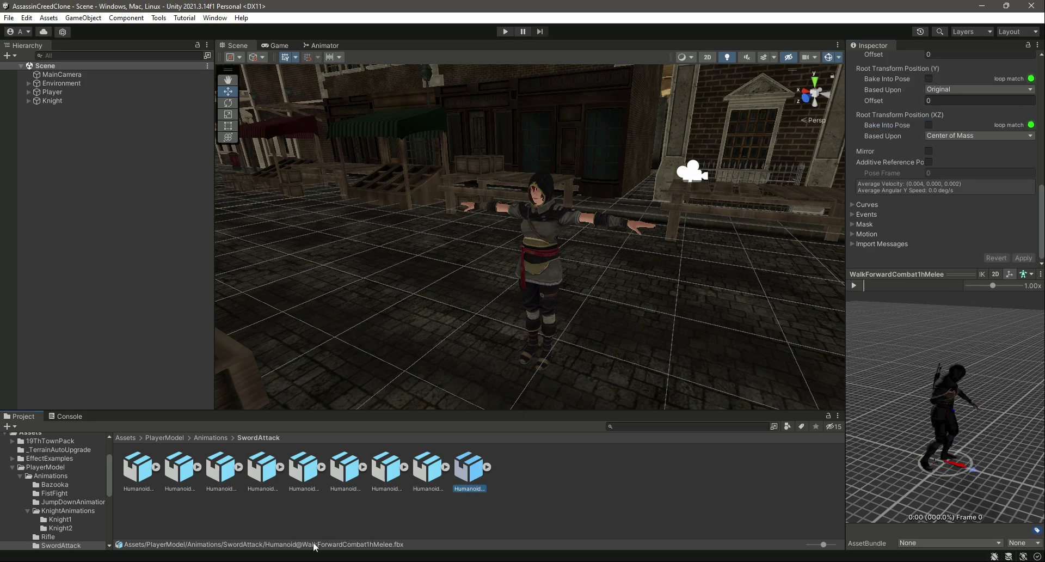
pyautogui.scroll(4, 938, 188)
pyautogui.click(928, 103)
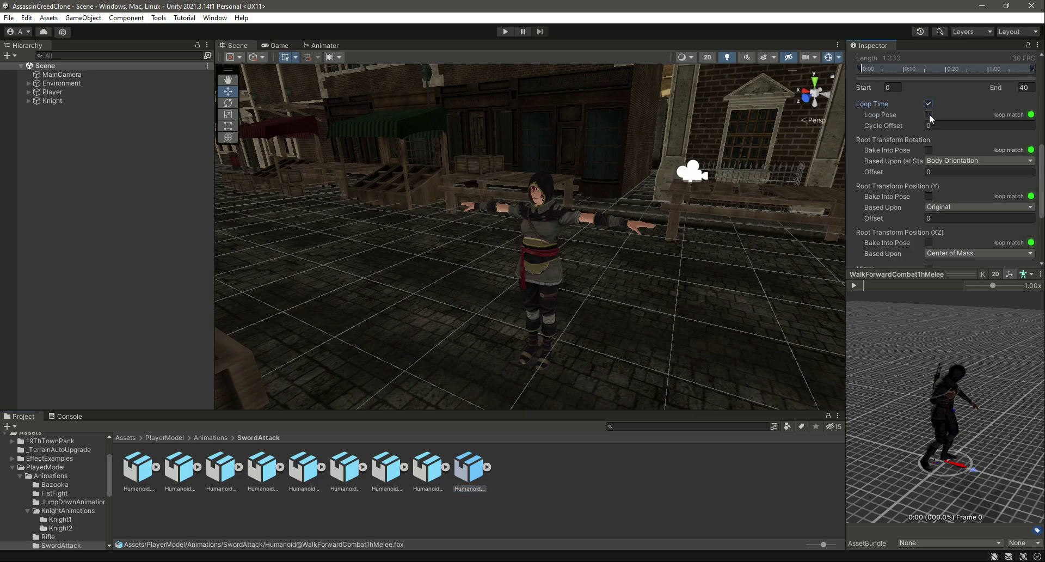
pyautogui.scroll(-1, 973, 105)
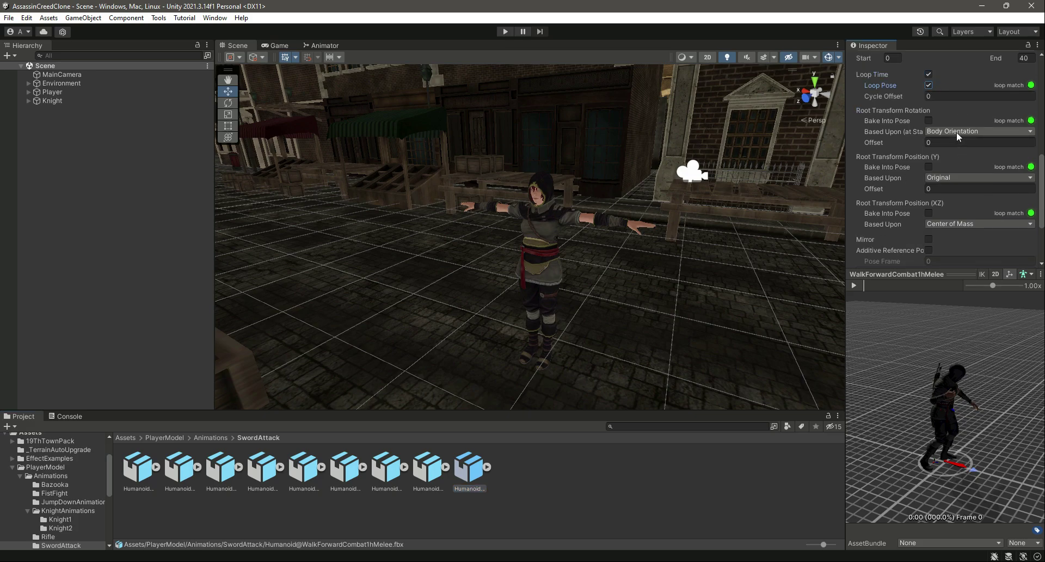
pyautogui.click(955, 131)
pyautogui.click(957, 143)
pyautogui.click(949, 224)
pyautogui.click(947, 231)
pyautogui.click(928, 213)
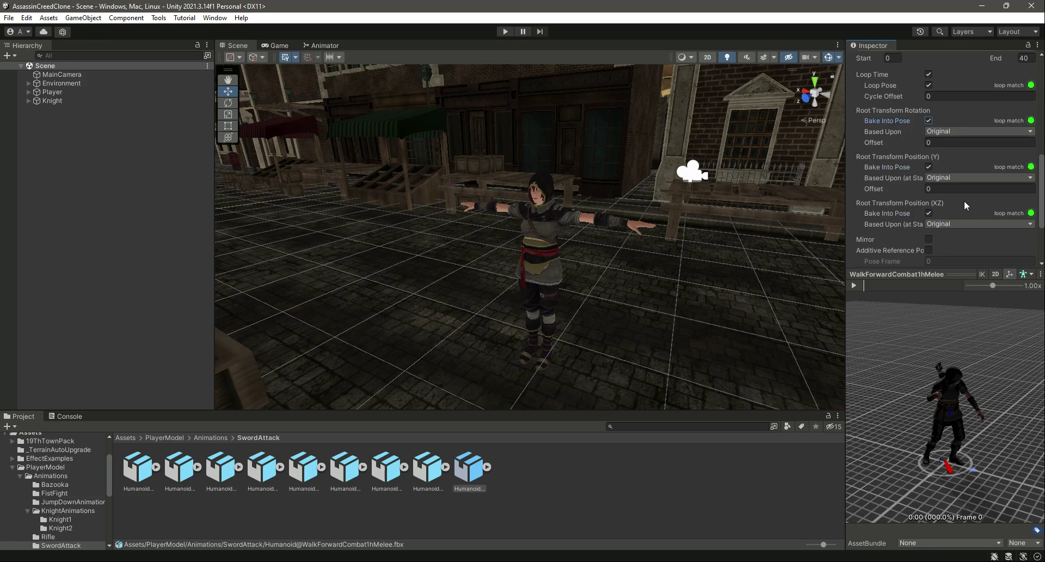
pyautogui.scroll(-3, 964, 200)
pyautogui.click(1023, 258)
pyautogui.click(853, 285)
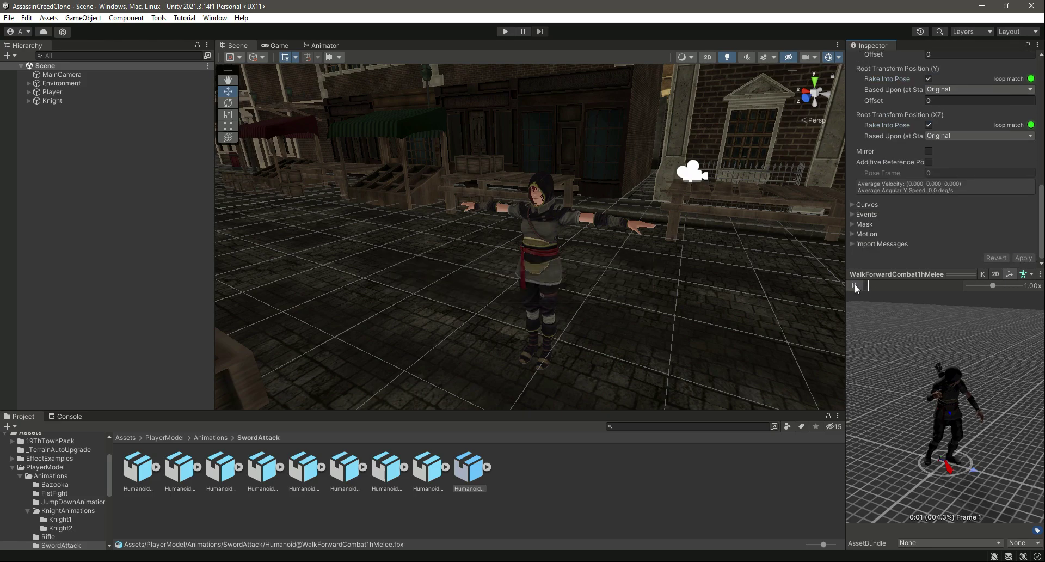
pyautogui.click(567, 483)
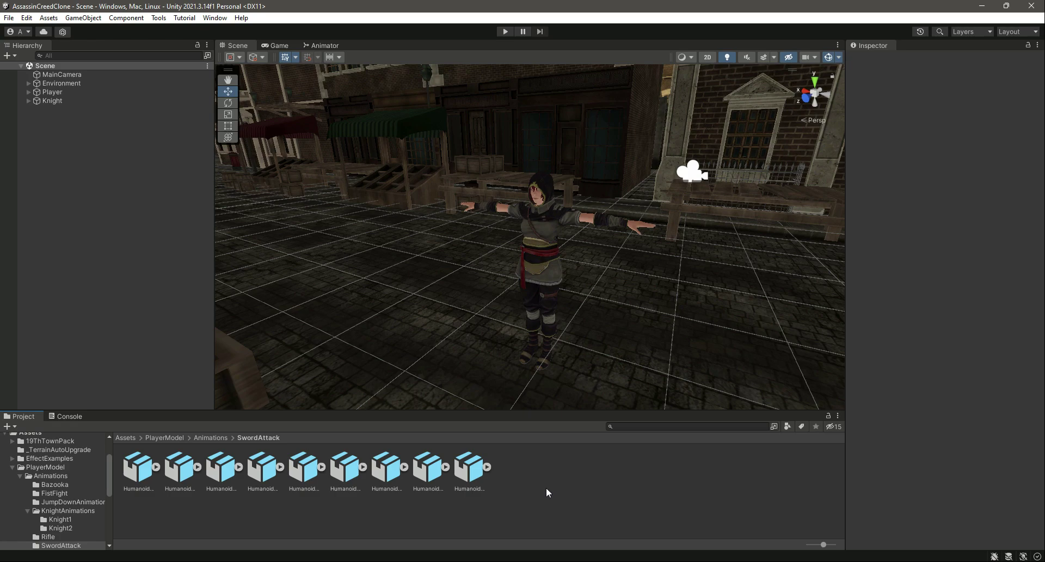
# - In the Animator, look inside the FistFight sub-state machine, then return to PlayerController's Base Layer
pyautogui.click(329, 47)
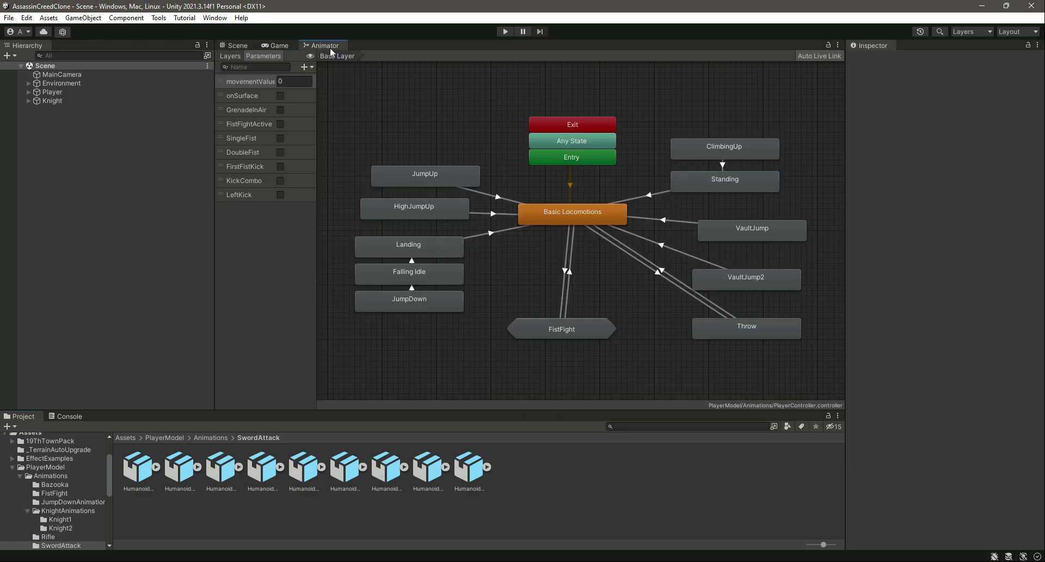
pyautogui.rightClick(590, 354)
pyautogui.click(550, 353)
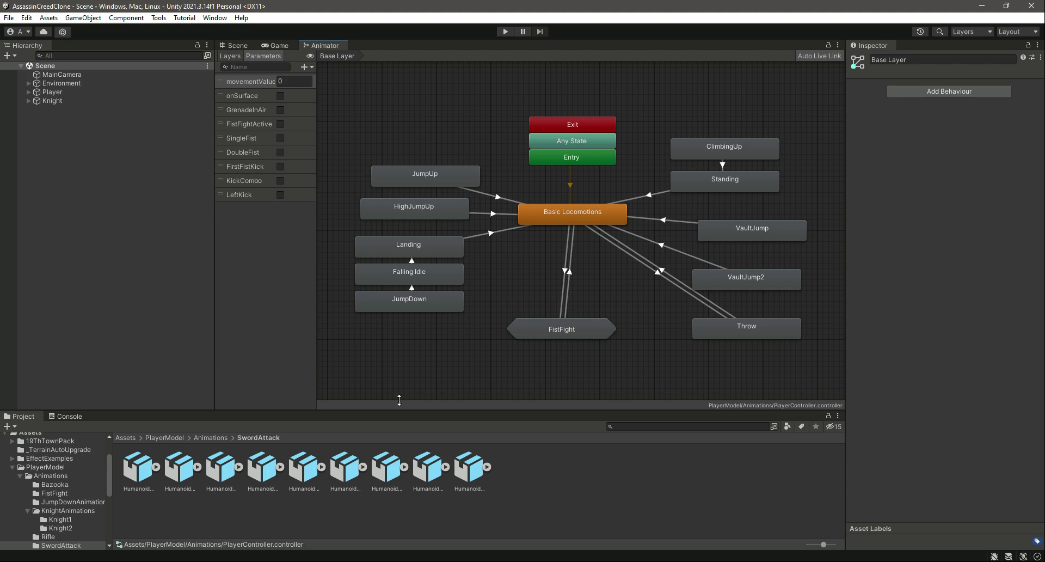
pyautogui.doubleClick(579, 331)
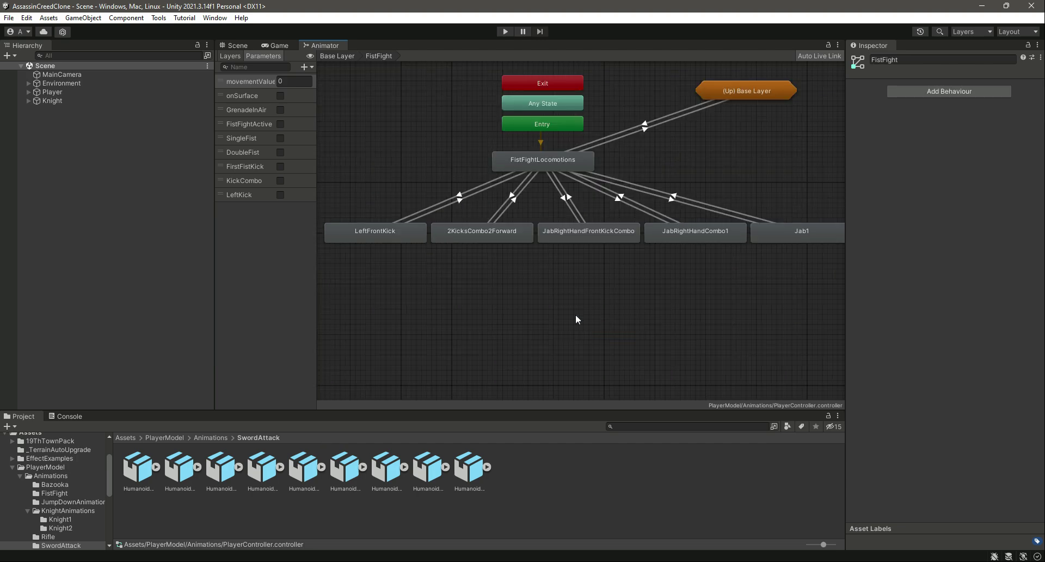
pyautogui.click(346, 54)
pyautogui.click(640, 362)
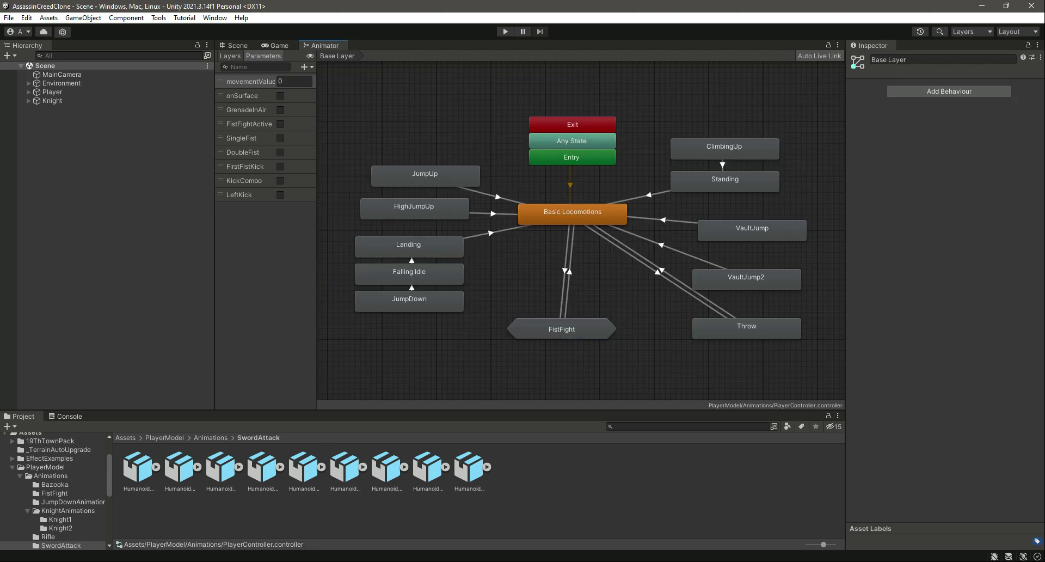